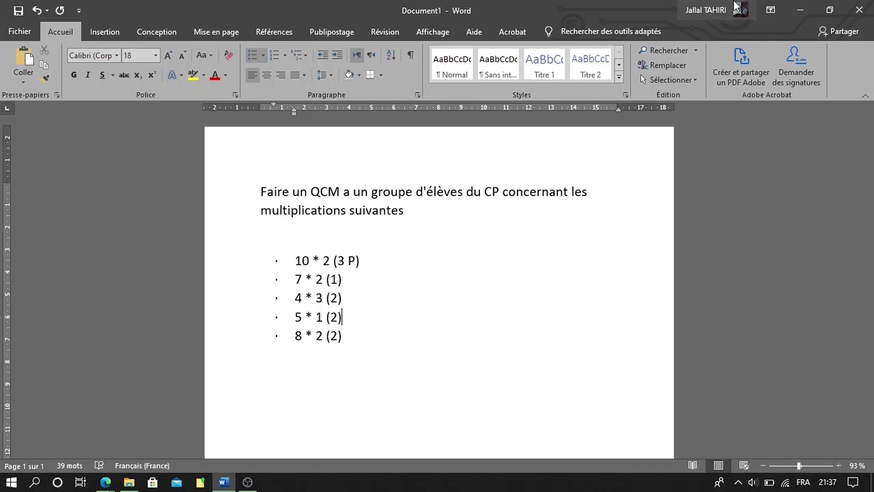
Switch to Google Forms, create a blank form and give both the form and its file the title QCM.
left_click(804, 12)
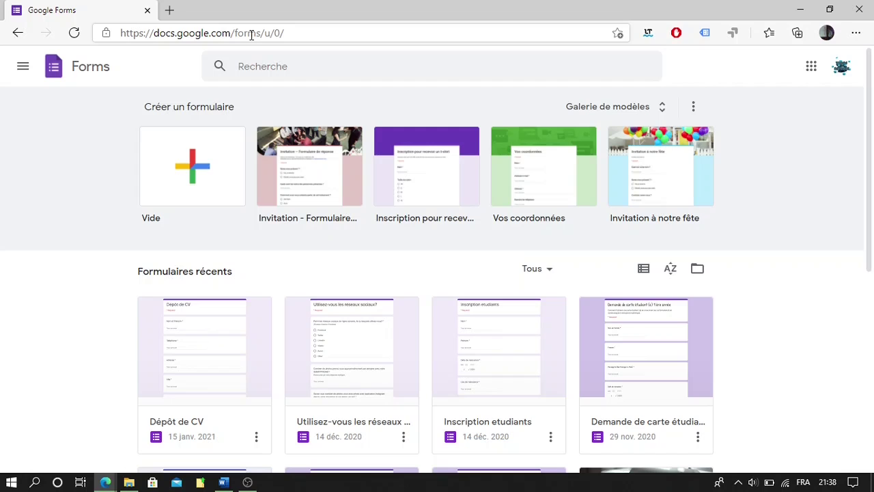
left_click(206, 168)
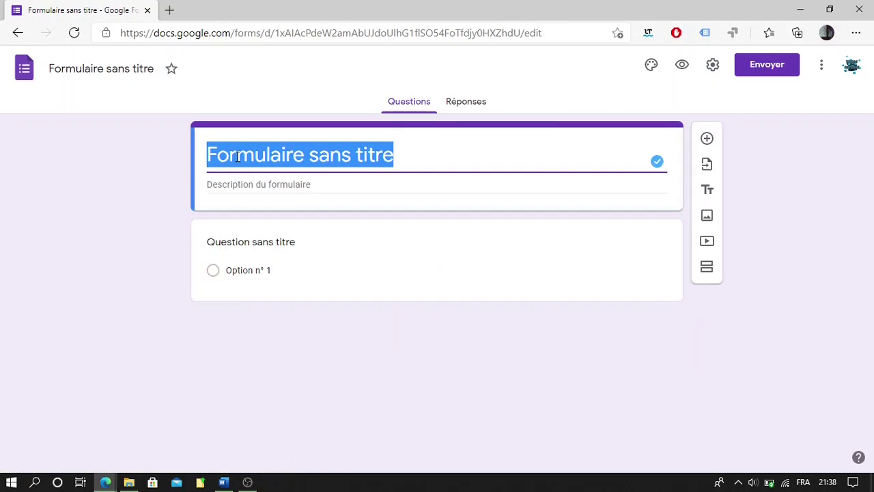
type("Q")
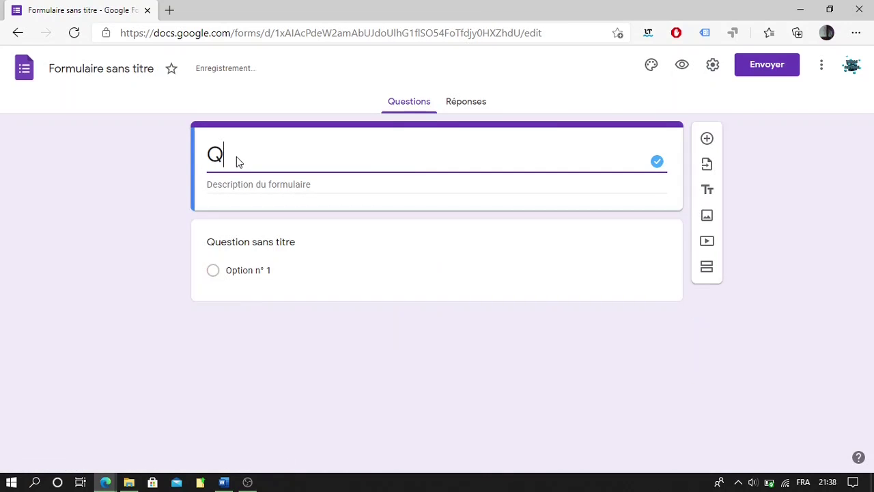
type("CM")
left_click(120, 70)
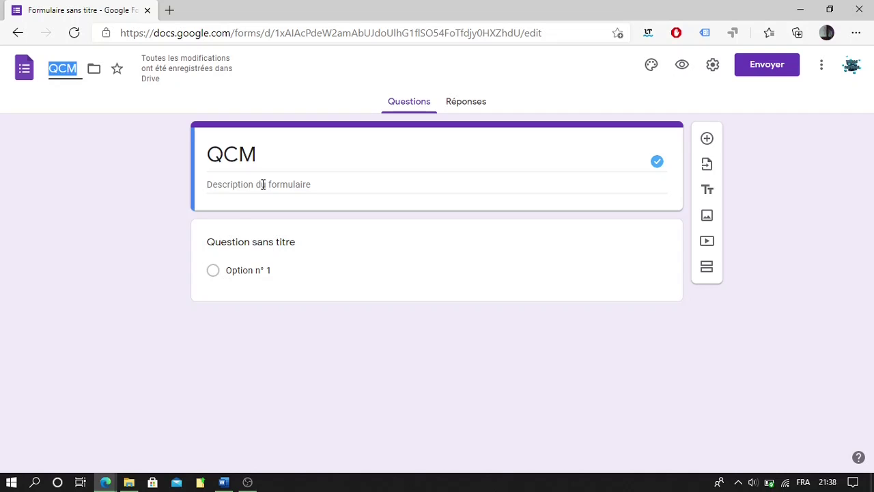
Set the first question's text to "Quel est le résultat de la multiplication de 10 * 2", checking the multiplication in the Word document.
left_click(263, 240)
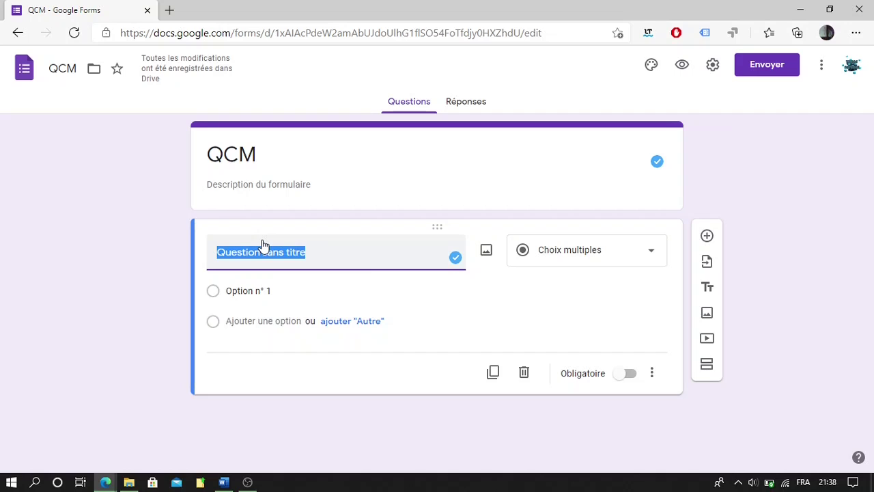
type("Quel est le résultat de la multiplication de")
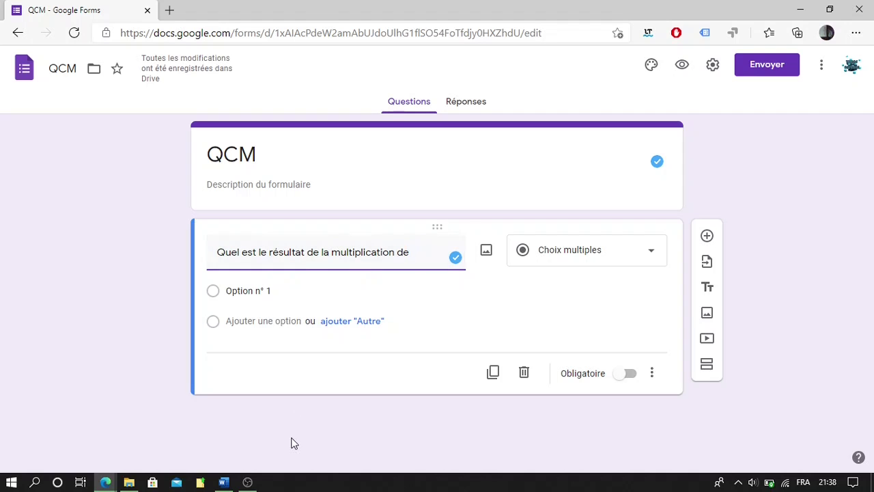
left_click(223, 482)
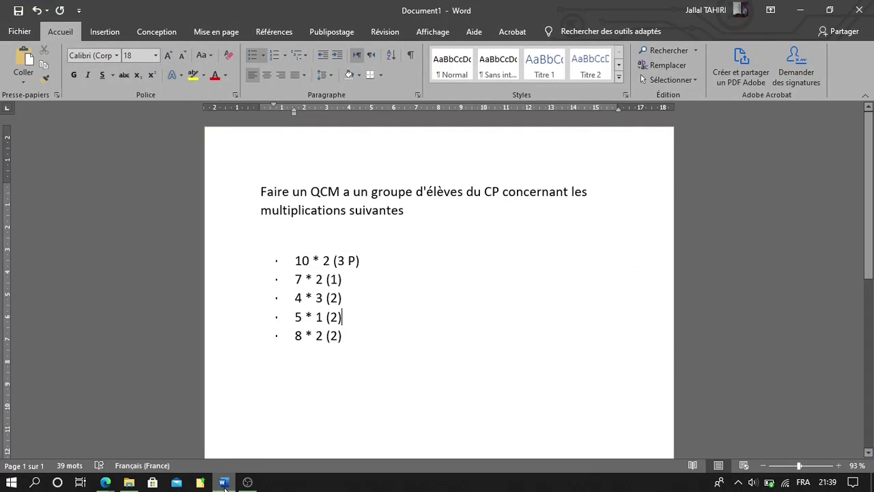
left_click(224, 483)
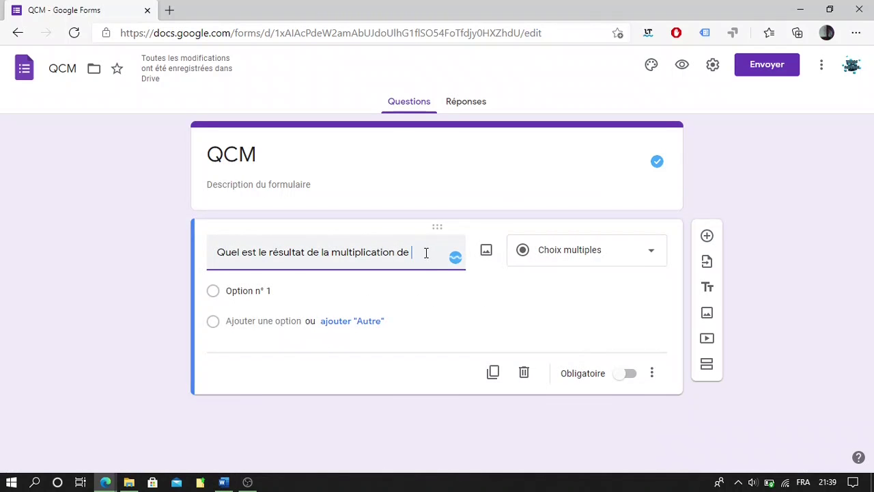
type("10")
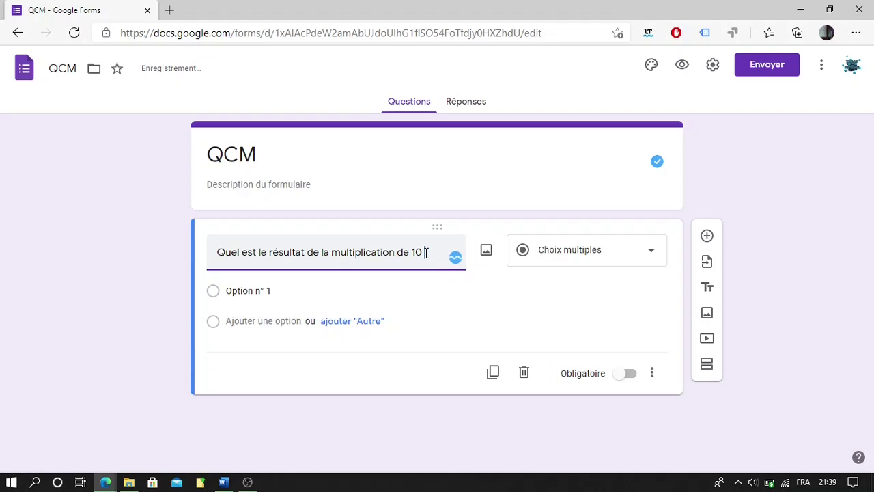
type(" * 2")
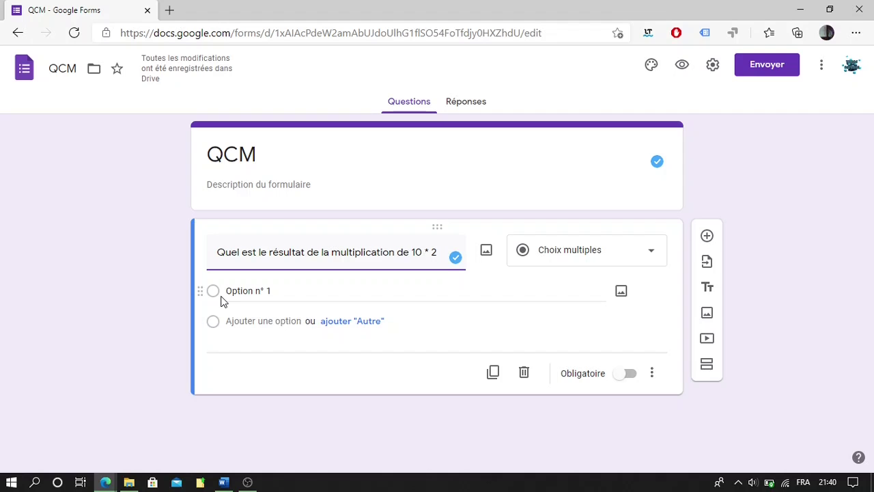
Give the 10 * 2 question the answer options 30, 20 and 14, and make it mandatory.
left_click(212, 294)
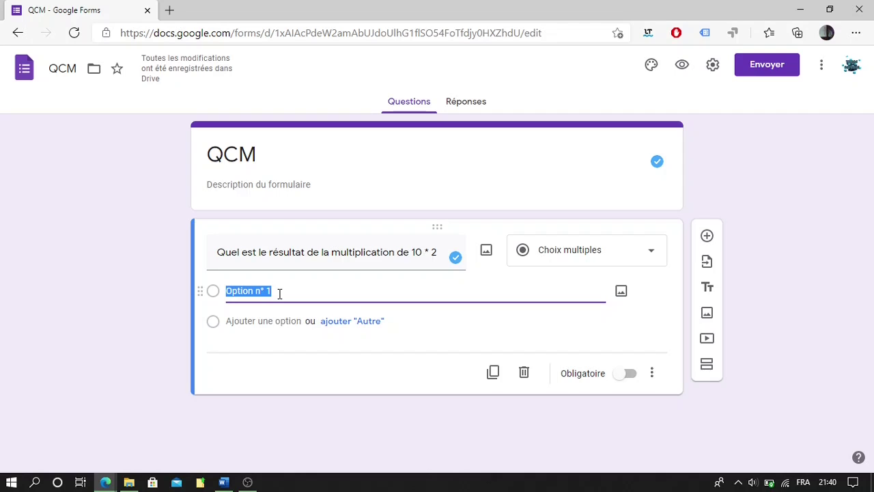
type("30")
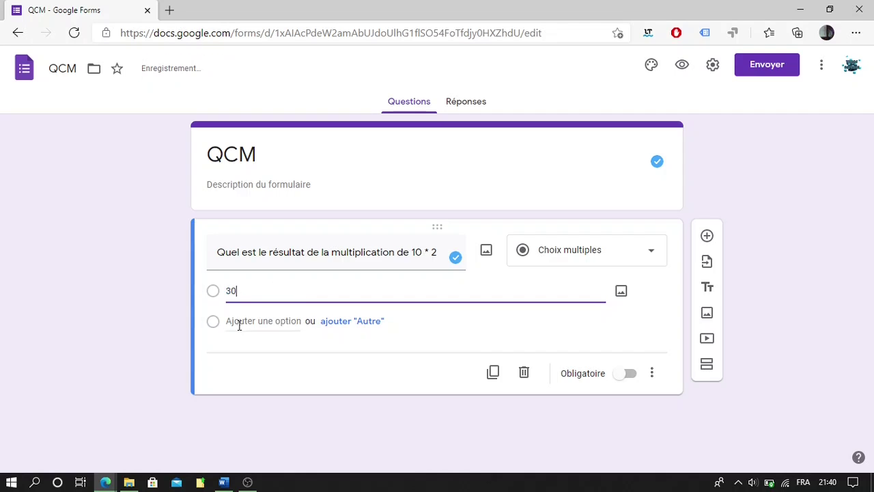
left_click(255, 318)
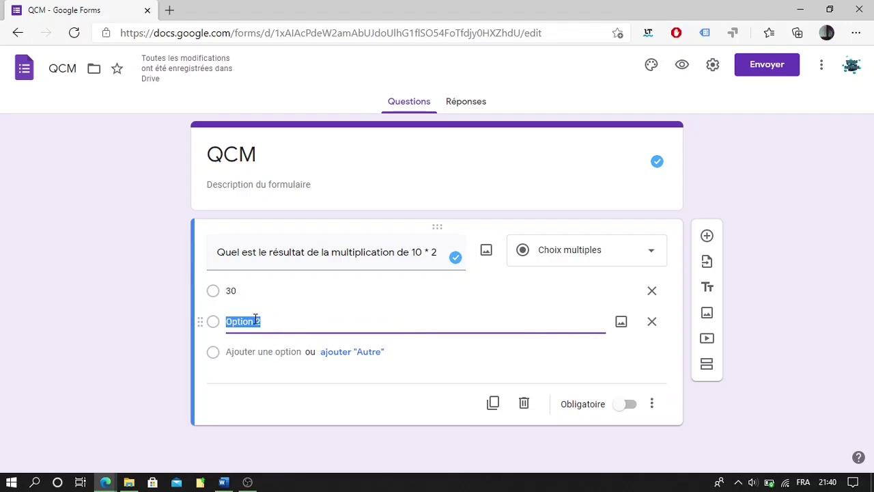
type("20")
left_click(251, 350)
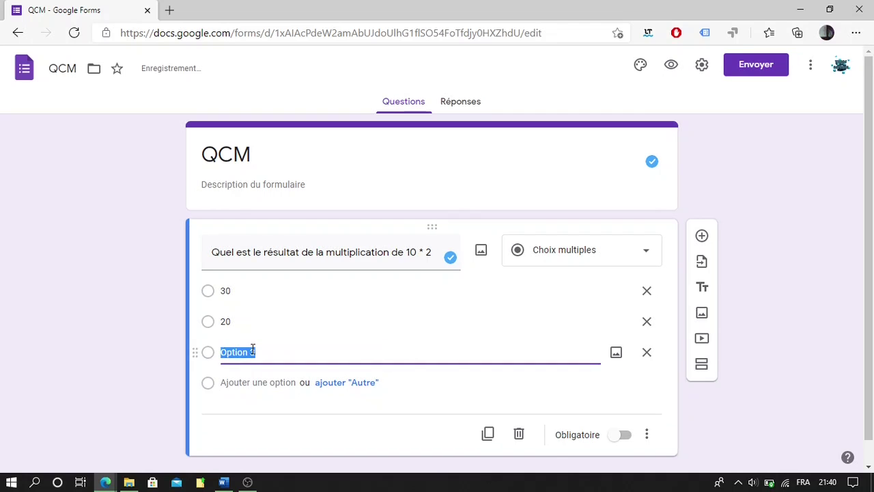
type("14")
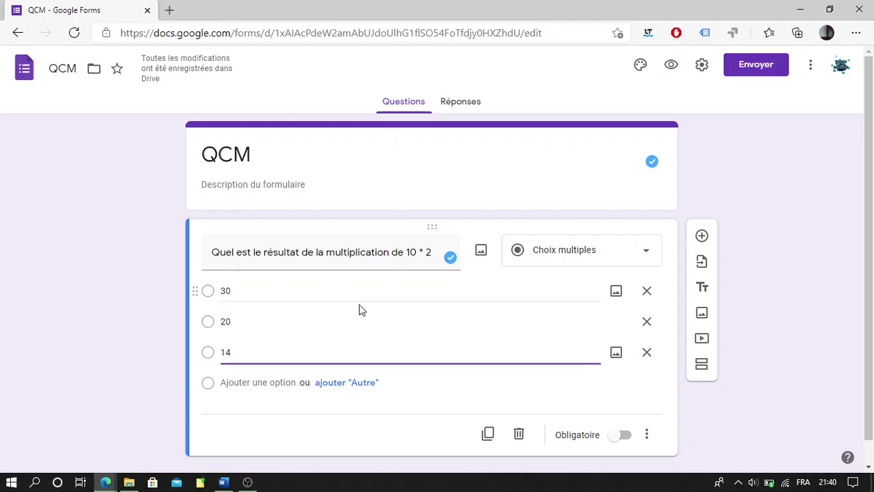
left_click(624, 437)
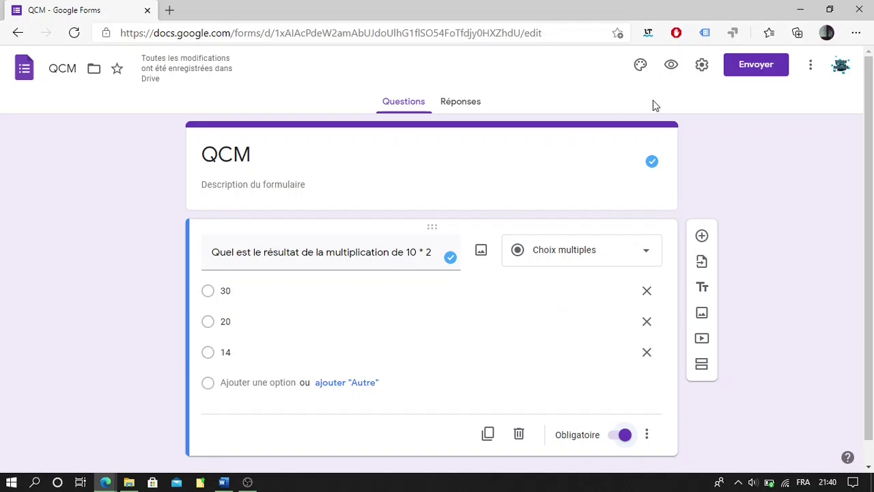
Convert the form into a graded quiz in its settings, review the quiz options and save.
left_click(704, 66)
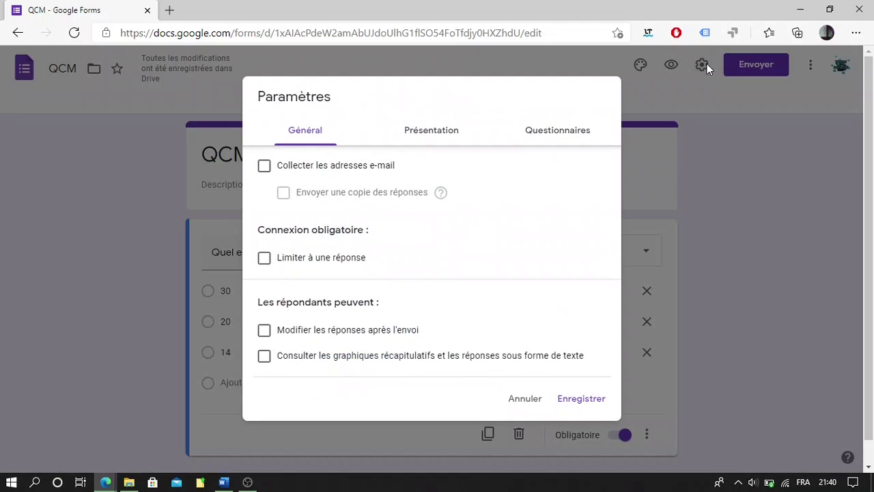
left_click(564, 134)
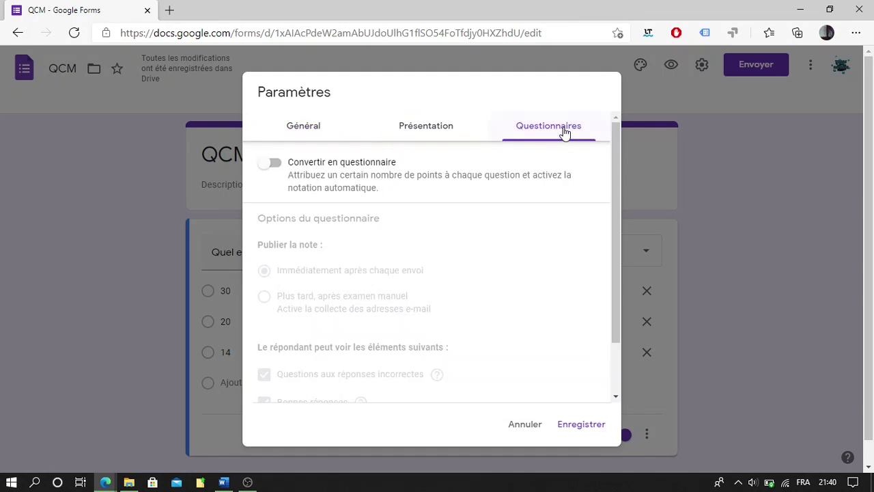
left_click(268, 165)
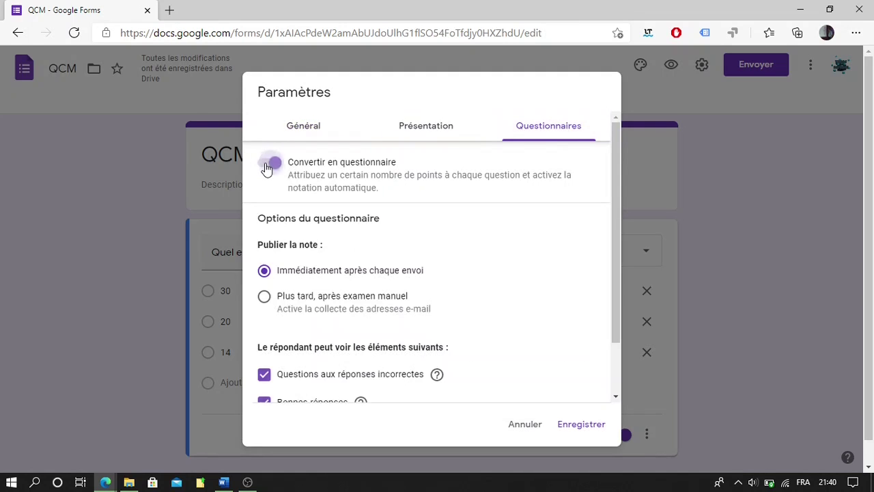
scroll(367, 240, "down", 2)
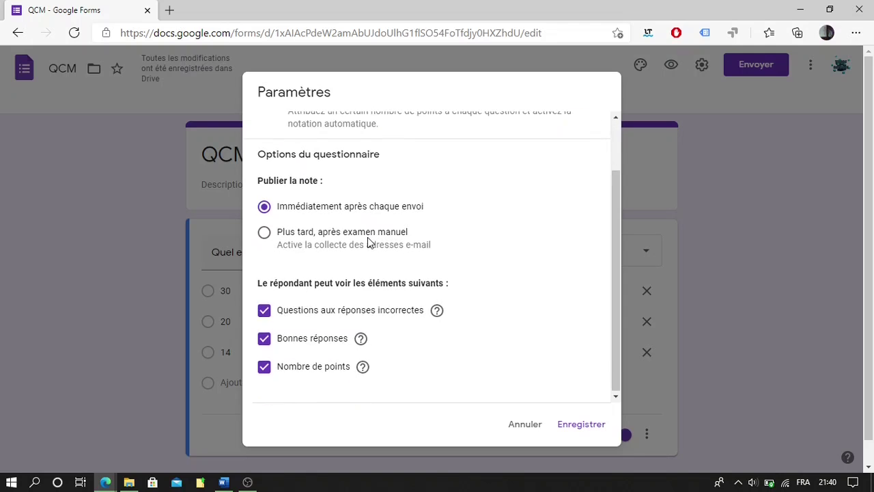
scroll(368, 240, "down", 1)
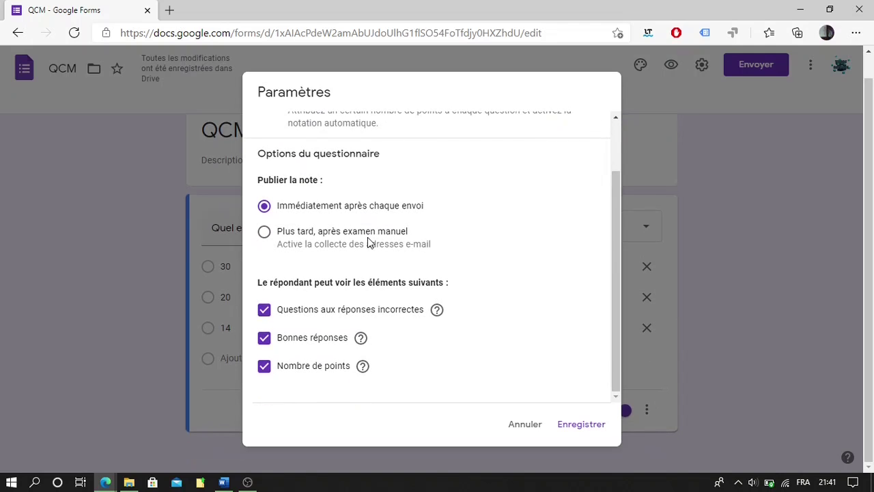
left_click(584, 424)
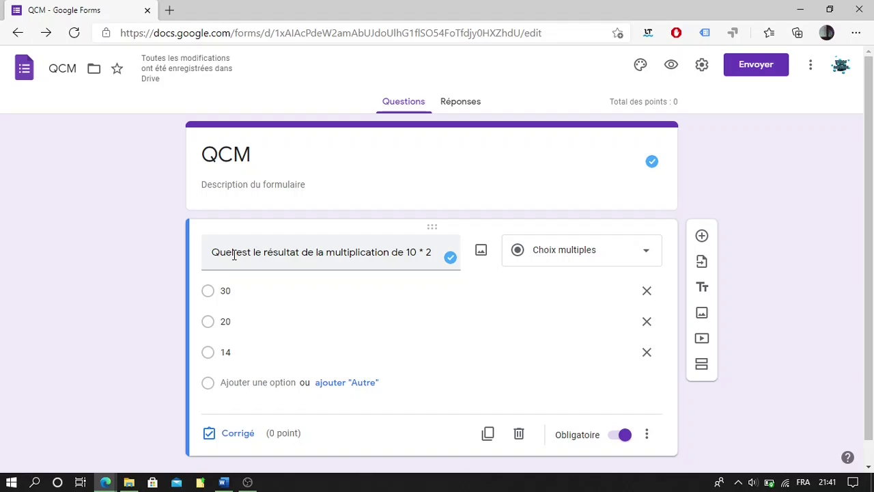
In the answer key of the 10 * 2 question, mark 20 as correct and assign the 3 points listed in the Word document.
left_click(237, 434)
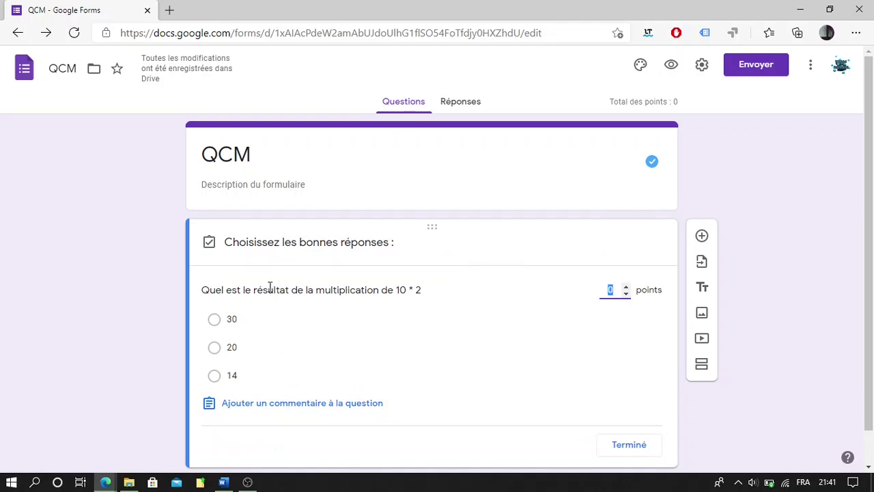
left_click(215, 348)
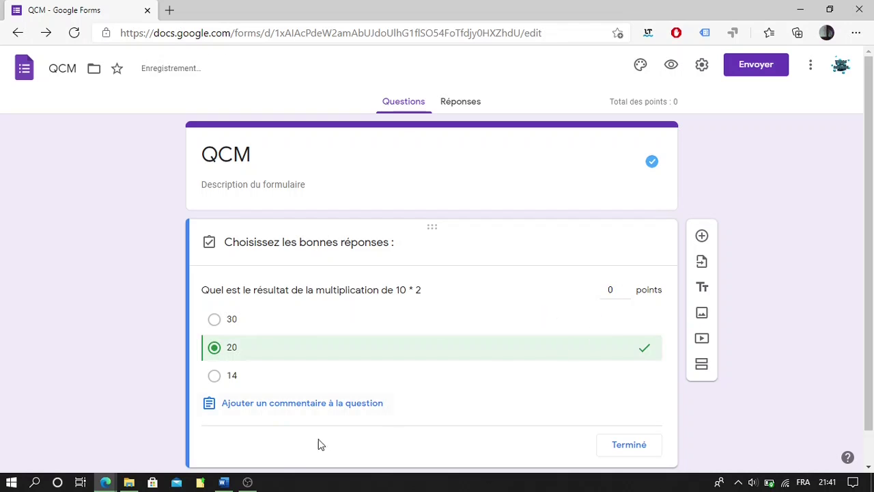
left_click(223, 483)
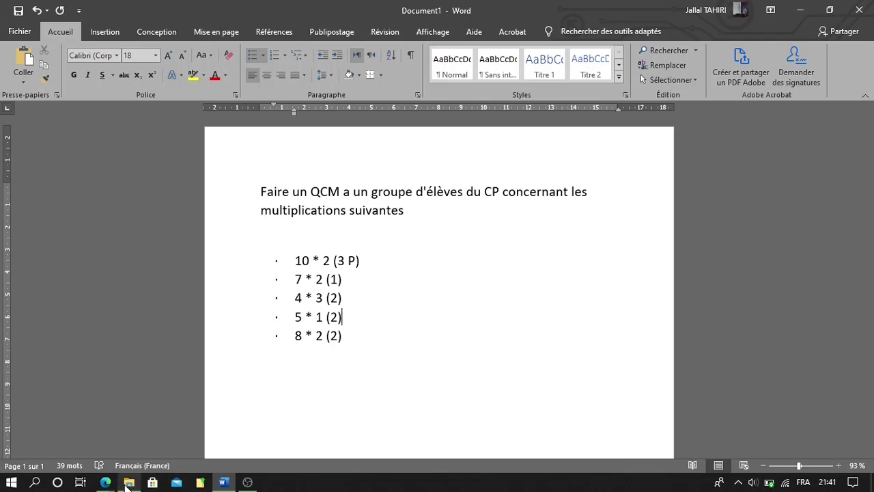
left_click(223, 482)
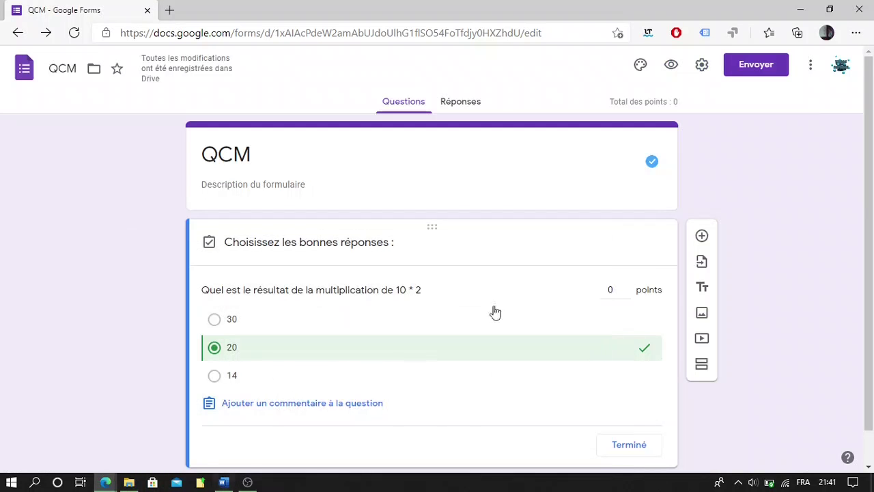
left_click(612, 289)
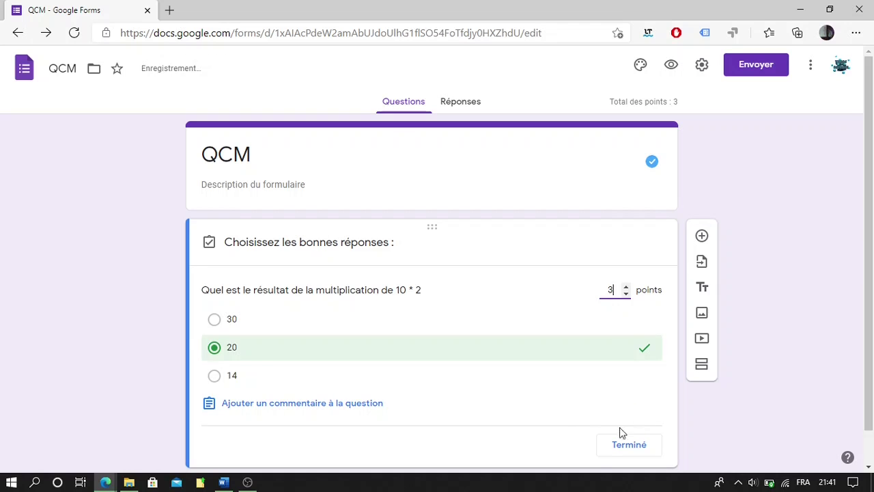
left_click(633, 445)
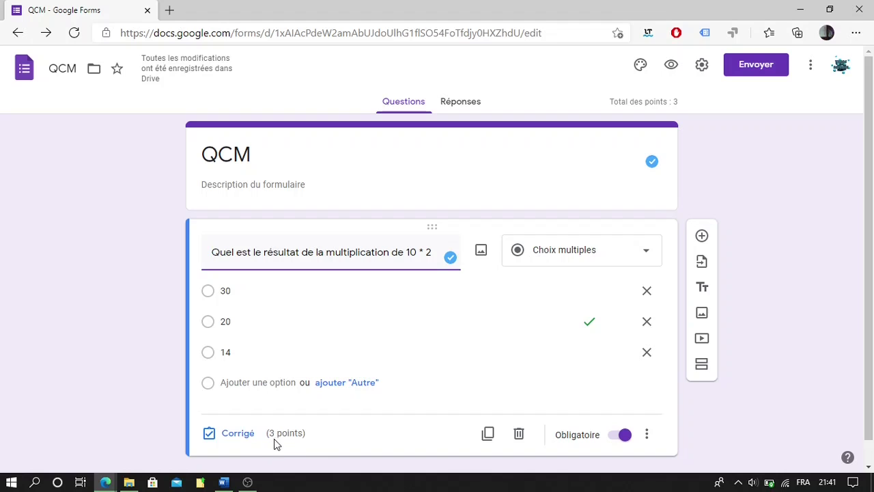
Add a second question reading "Quel est le résultat de la multiplication de 7*2", checking the multiplication in the Word document.
double_click(428, 316)
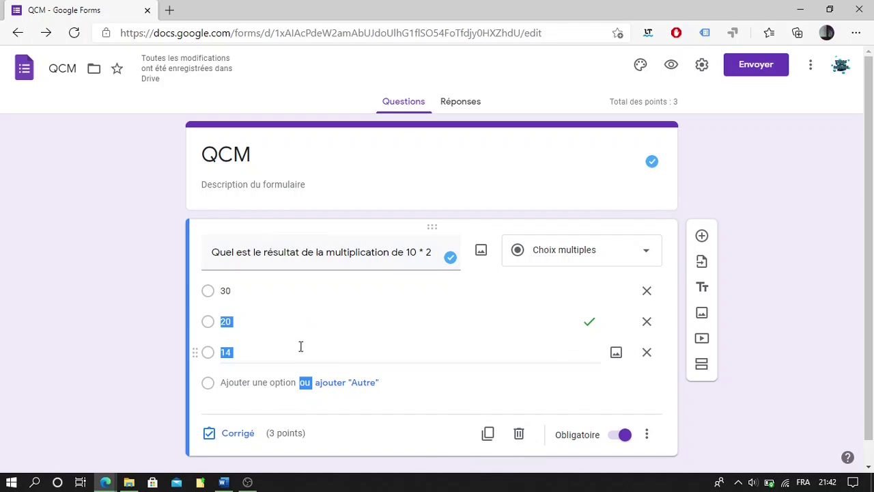
left_click(703, 237)
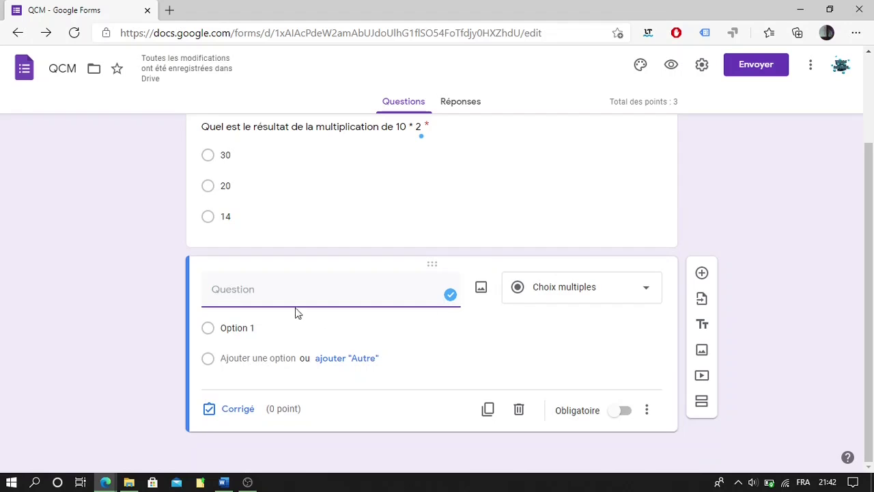
type("Quel est le résultat de la multiplication de")
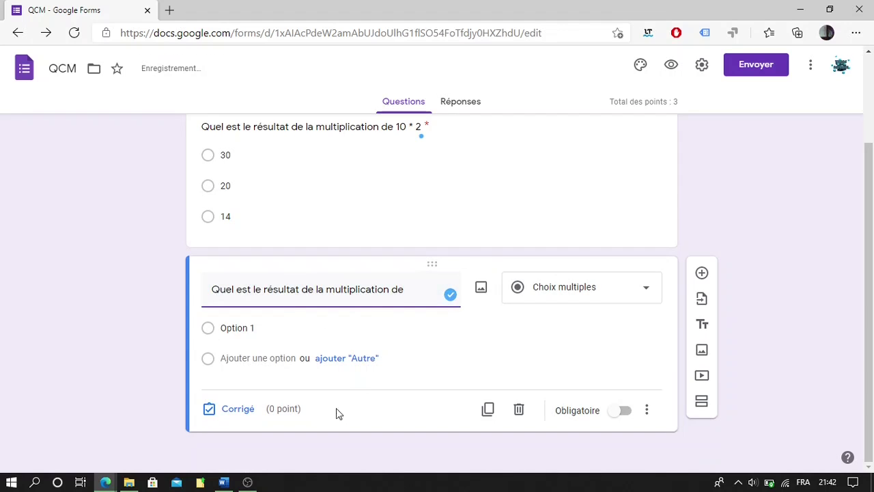
left_click(225, 483)
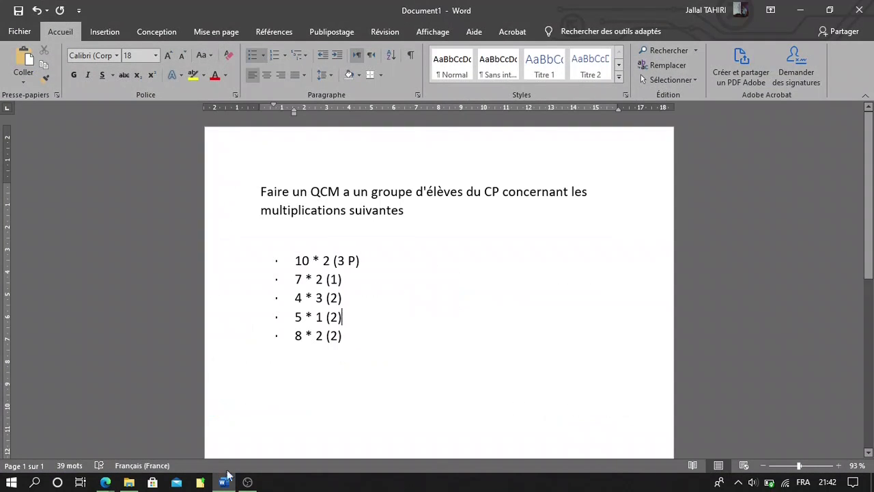
left_click(225, 483)
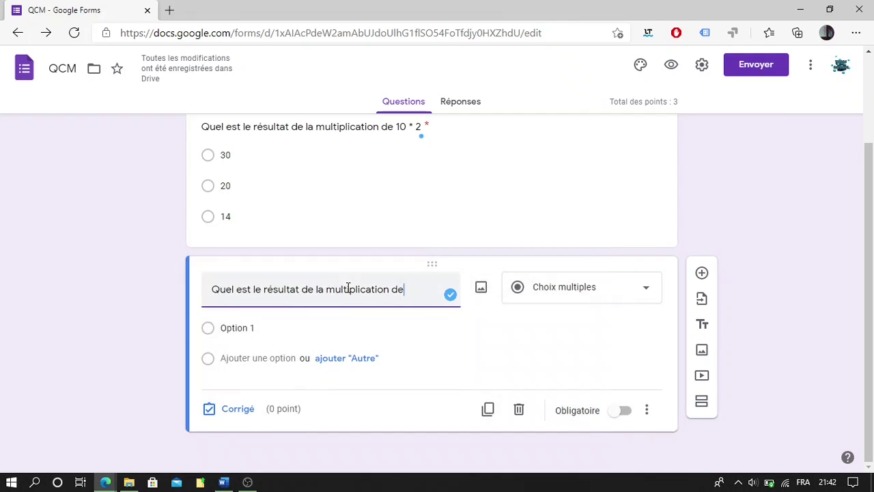
type("7")
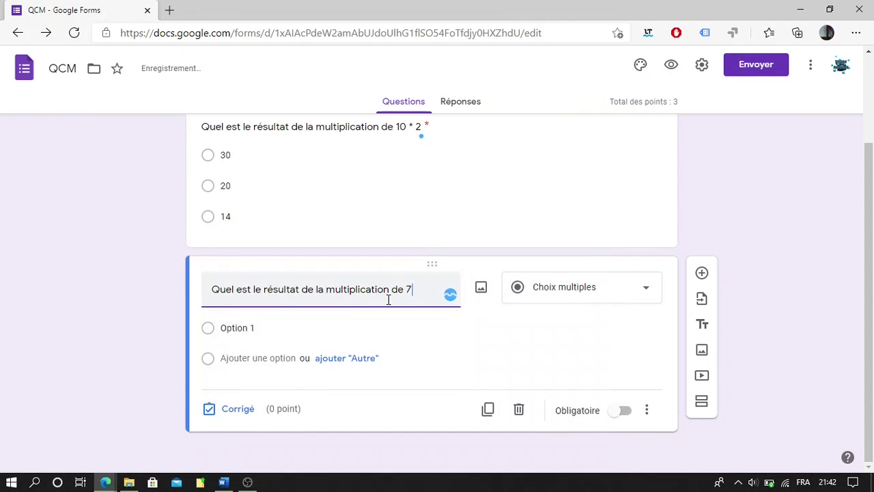
type("*2")
Give the 7*2 question the answer options 15, 13 and 14.
left_click(242, 329)
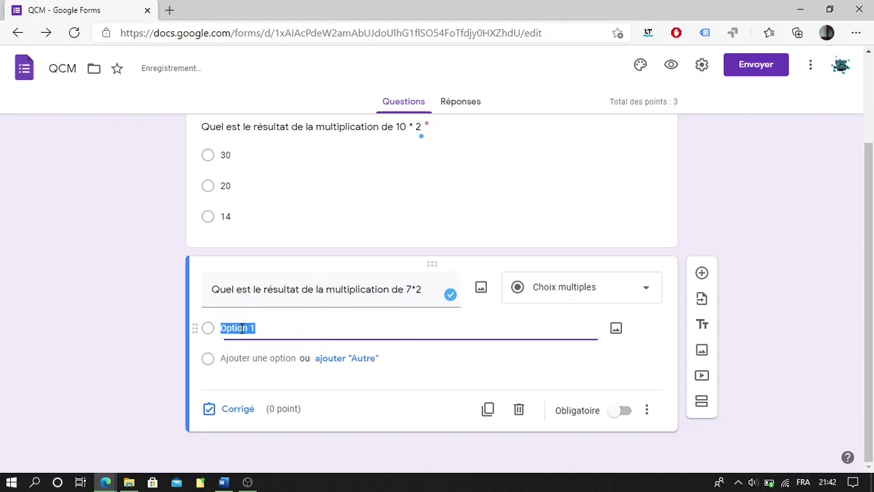
type("15")
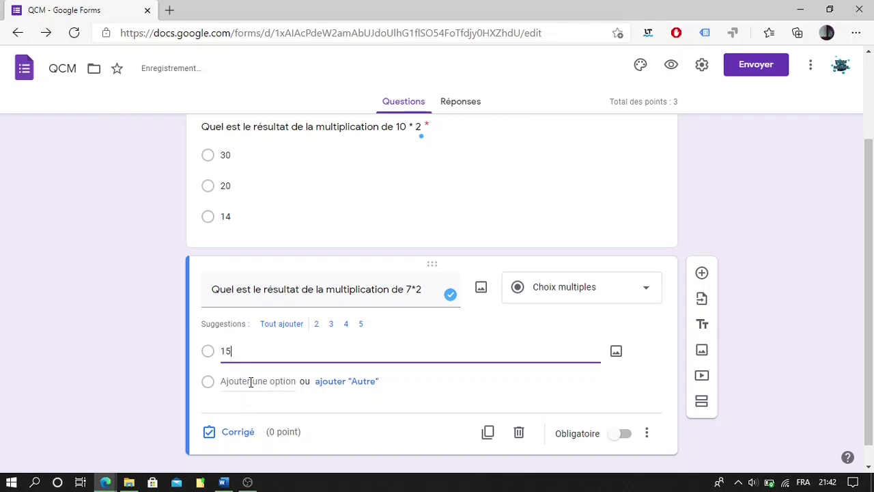
left_click(250, 382)
type("1")
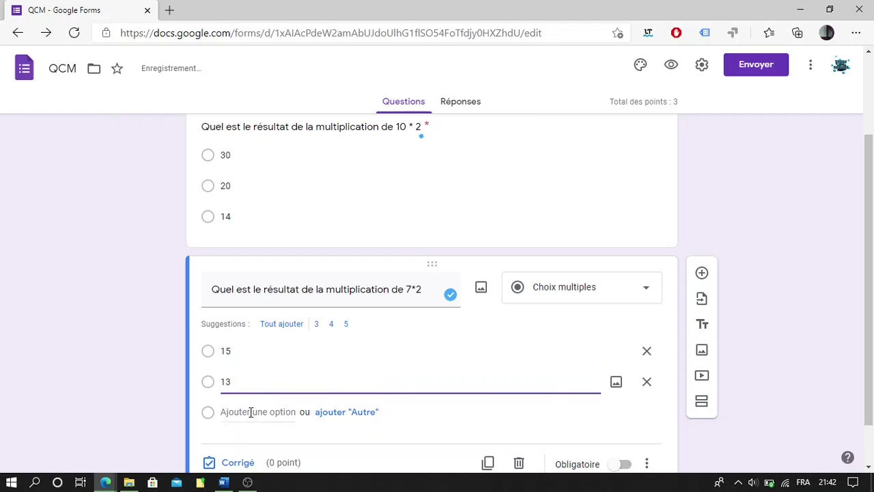
type("3")
left_click(250, 415)
type("14")
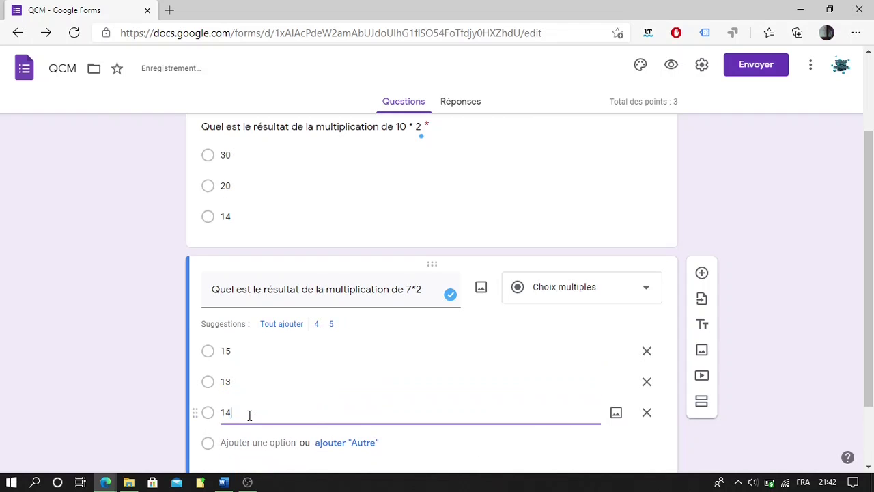
Mark 14 as correct for the 1 point listed in the Word document in the 7*2 question's answer key, and make the question mandatory.
scroll(250, 415, "down", 1)
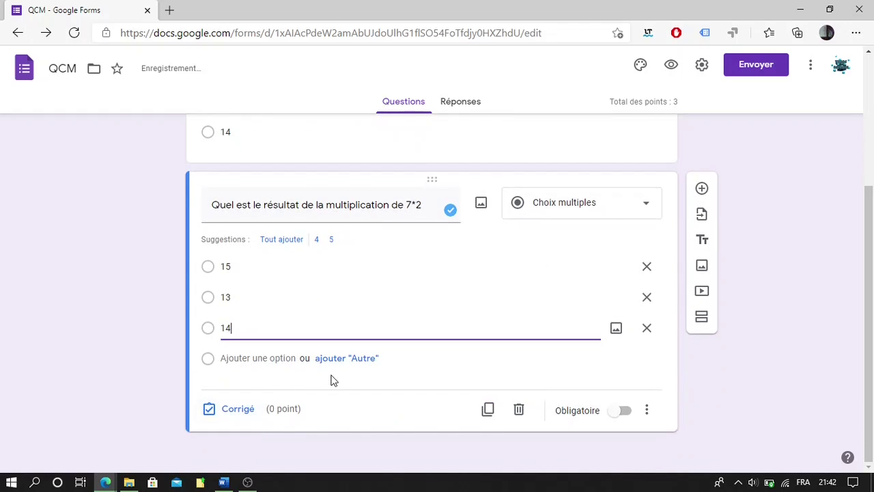
left_click(231, 410)
left_click(214, 340)
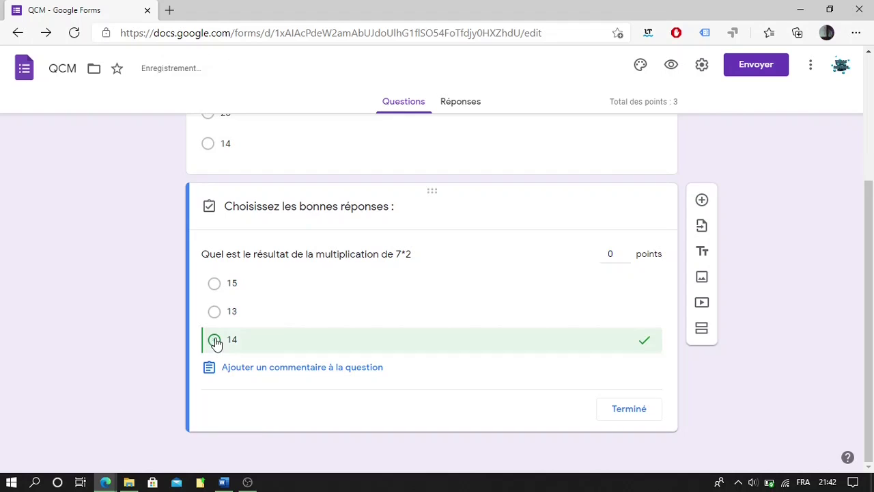
left_click(613, 253)
type("2")
left_click(224, 482)
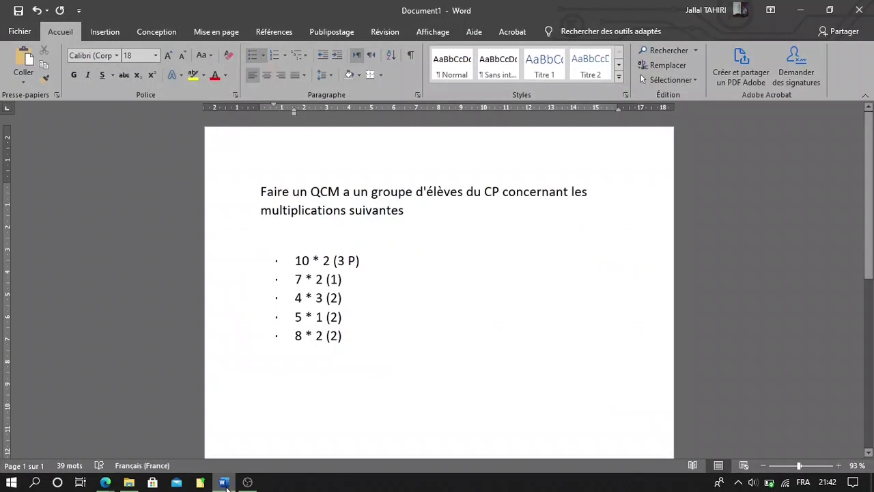
left_click(226, 486)
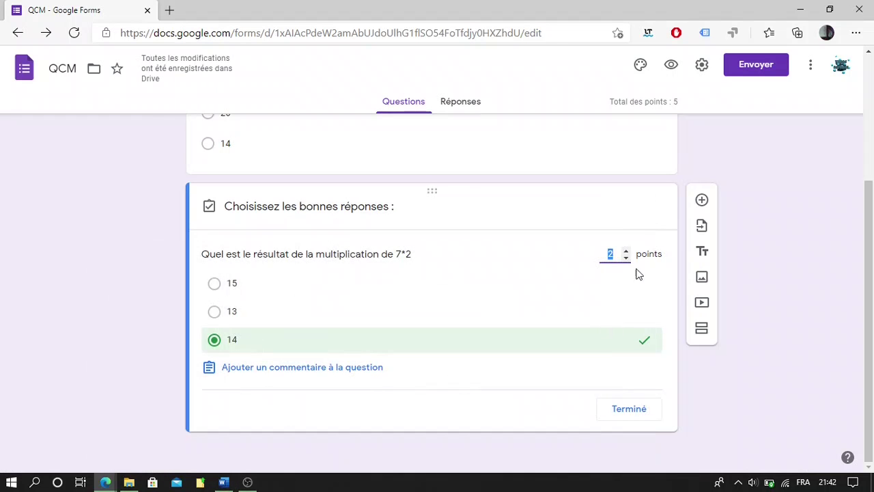
left_click(633, 413)
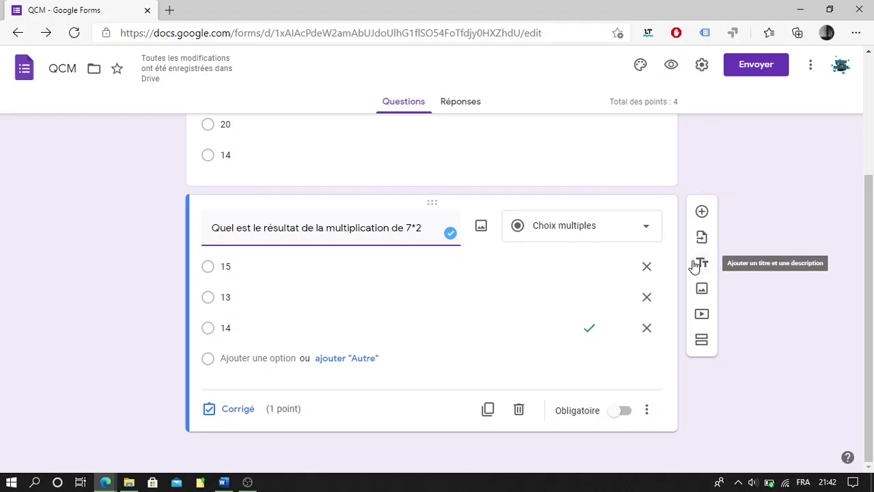
left_click(624, 410)
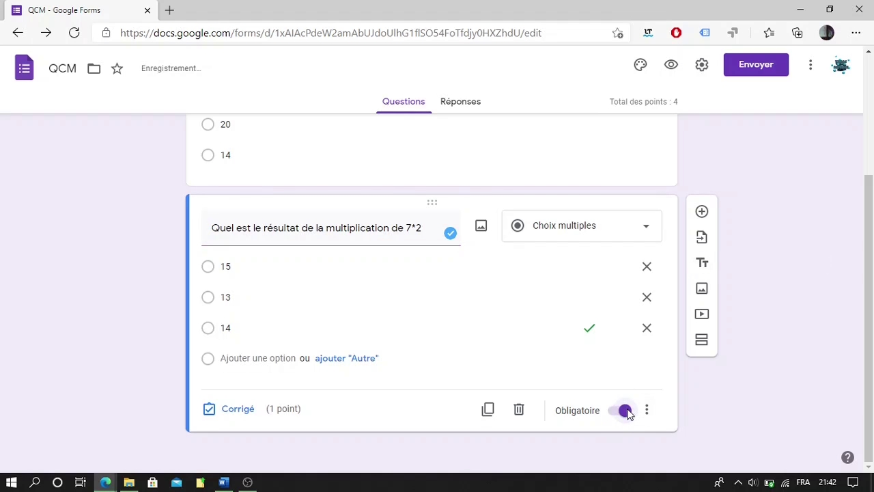
Add a third question reading "Quel est le résultat de la multiplication de 4*3", checking the multiplication in the Word document.
left_click(704, 214)
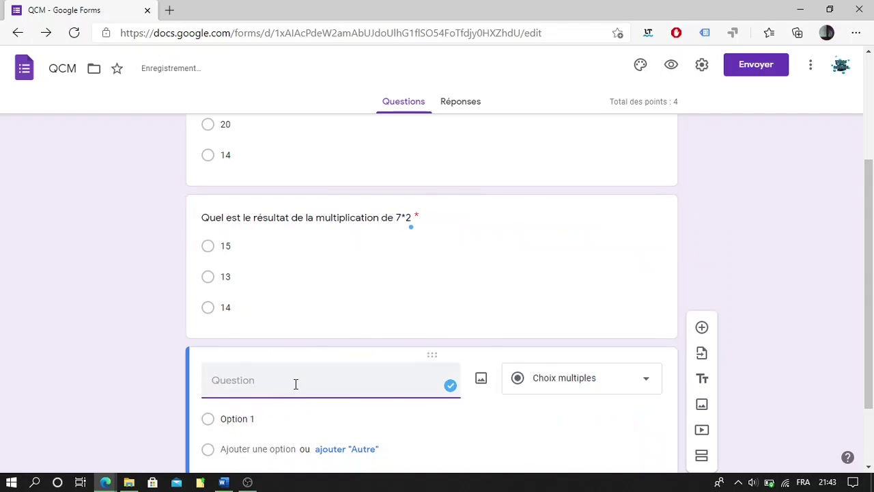
type("Quel est le résultat de la multiplication de")
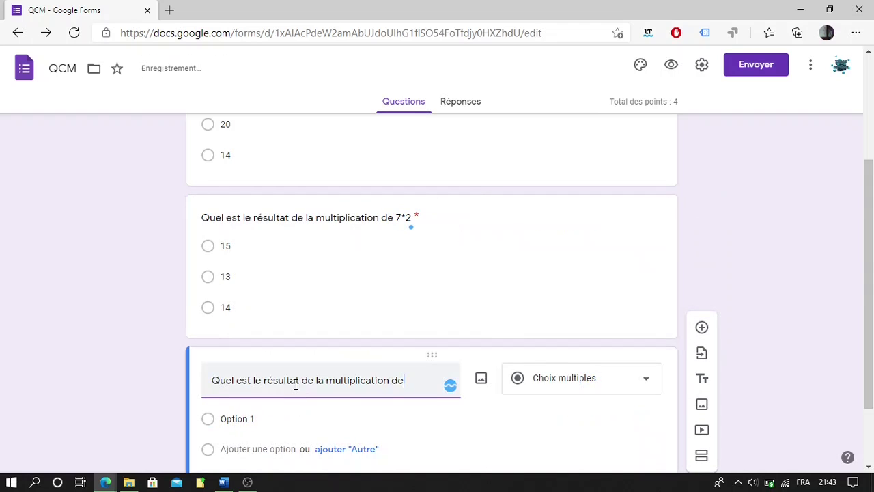
left_click(223, 482)
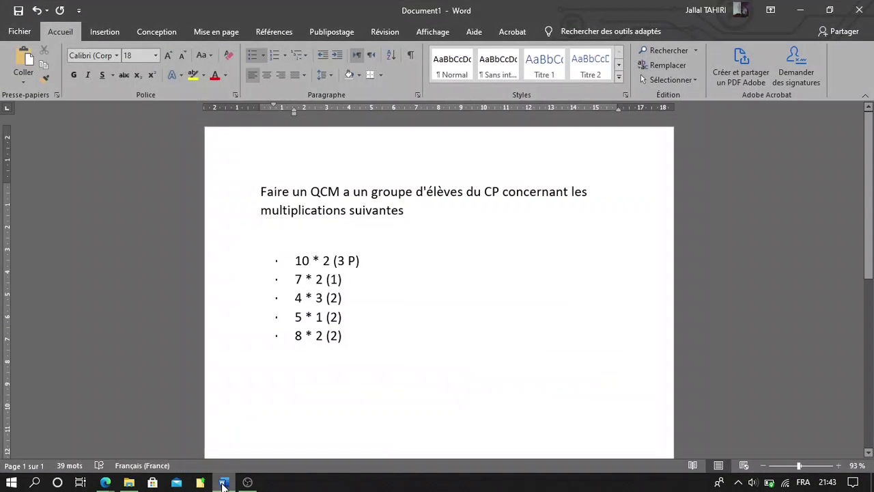
left_click(223, 482)
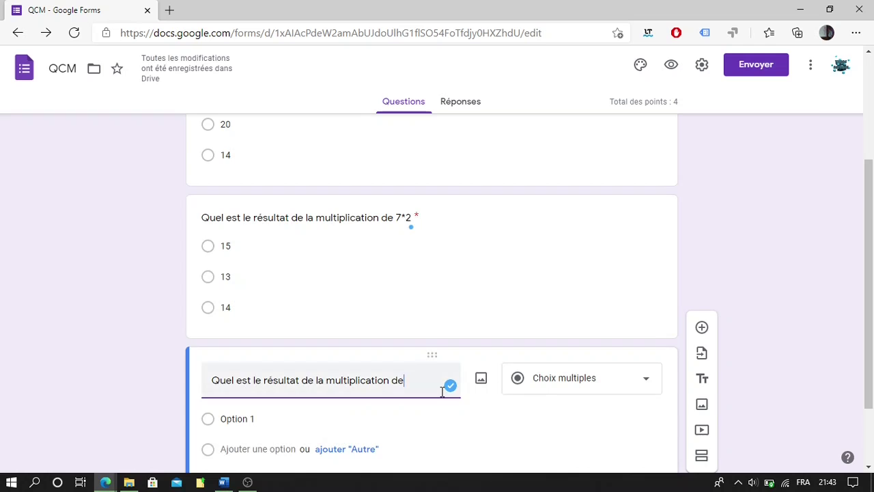
scroll(442, 390, "down", 2)
type("4")
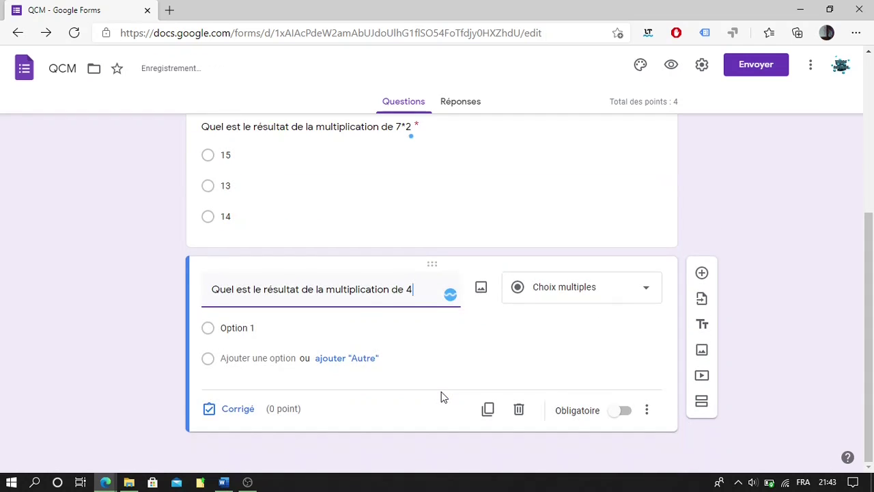
type("*3")
Give the 4*3 question the answer options 8, 0 and 12, and make it mandatory.
left_click(242, 326)
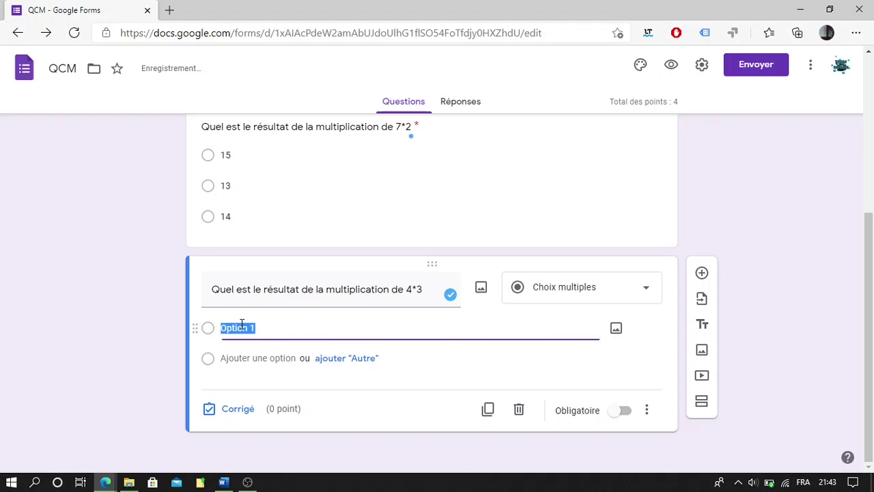
type("8")
left_click(239, 356)
left_click(239, 356)
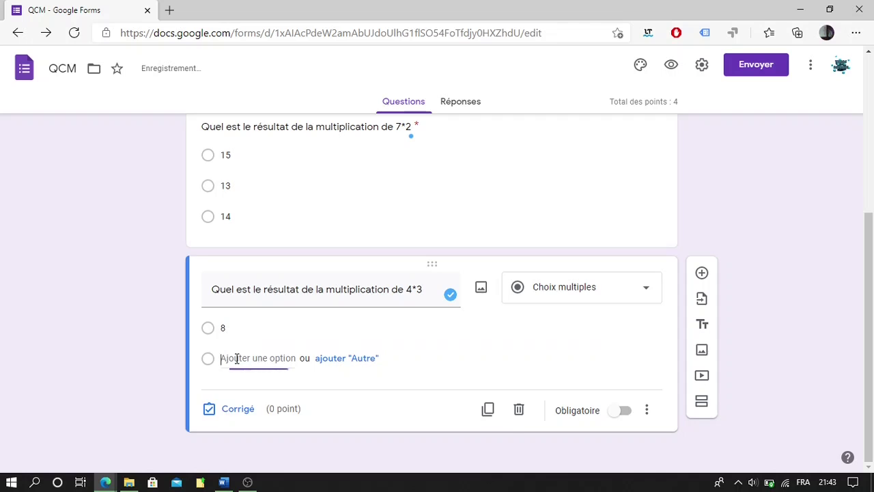
type("0")
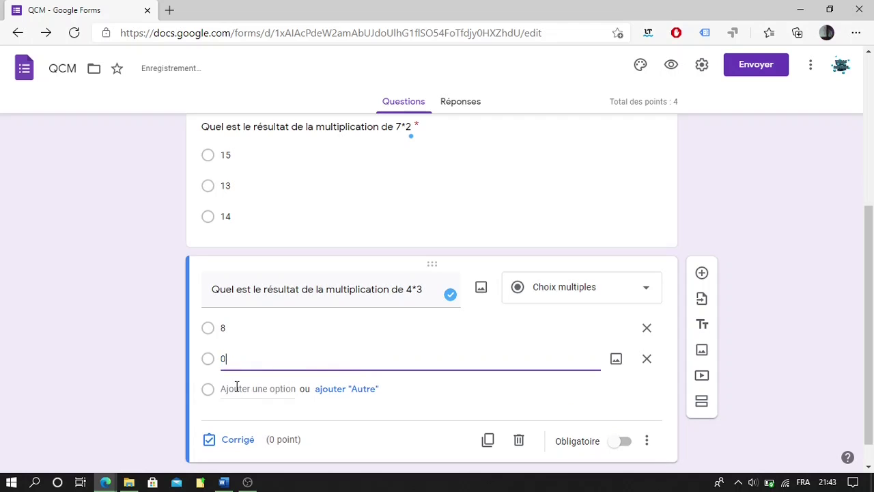
left_click(237, 388)
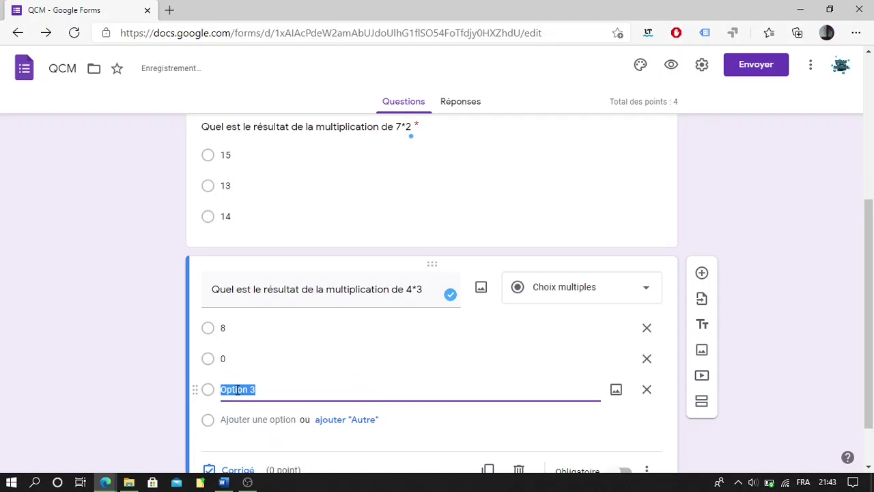
type("12")
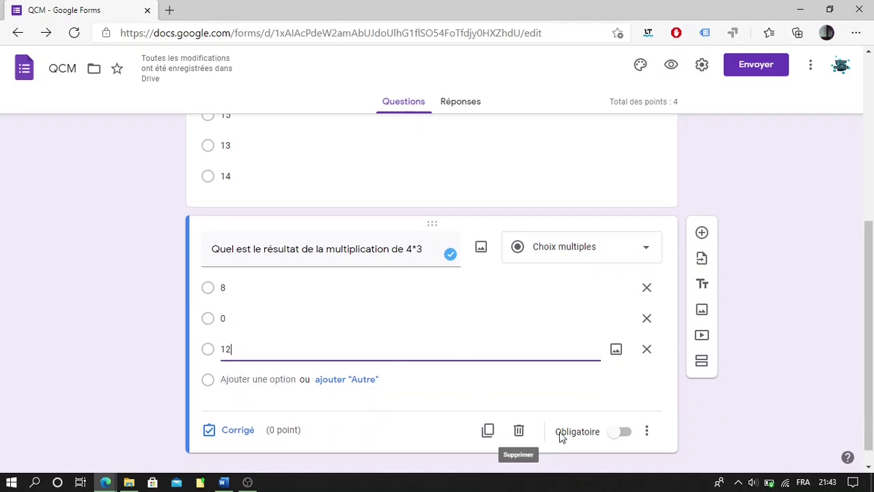
left_click(623, 434)
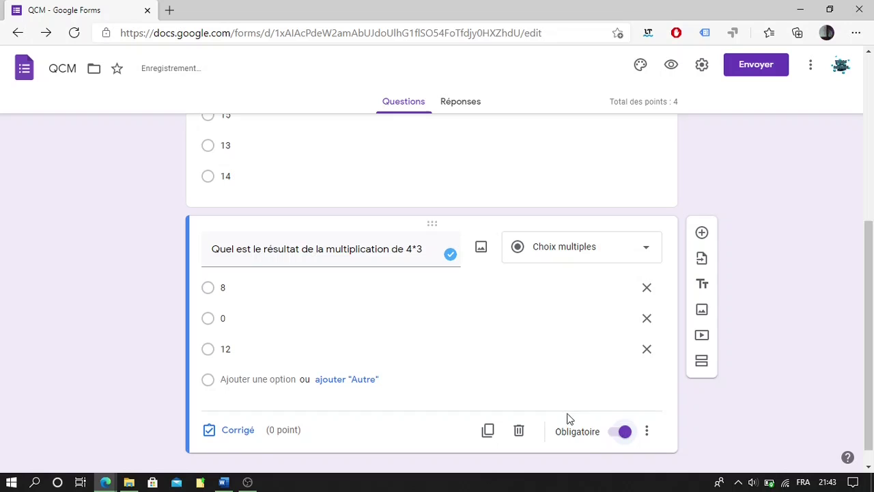
In the answer key of the 4*3 question, assign 1 point and mark 12 as correct.
left_click(239, 433)
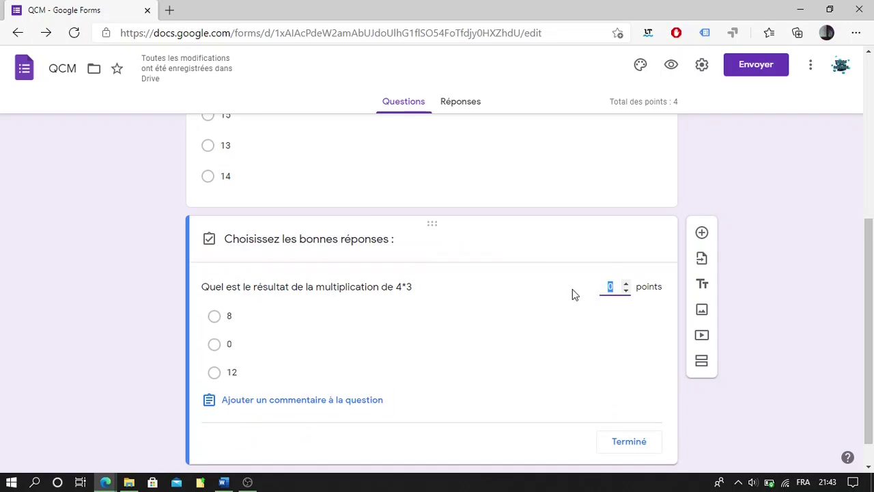
left_click(626, 284)
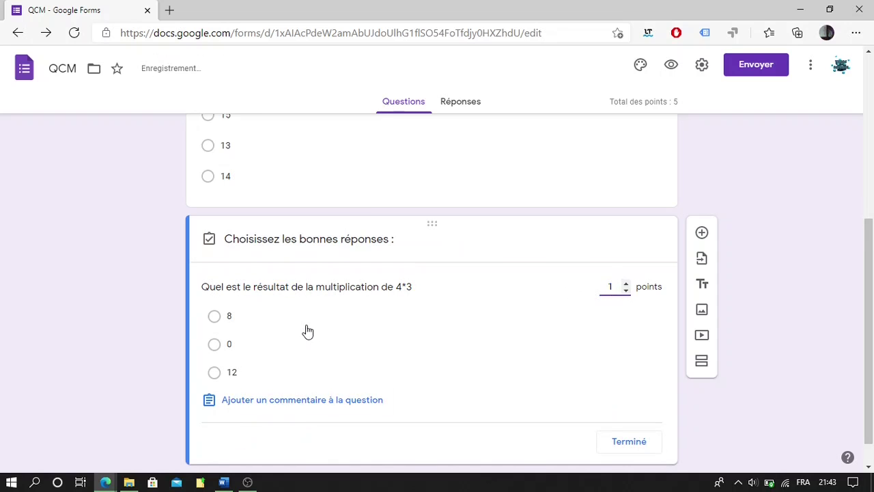
left_click(214, 372)
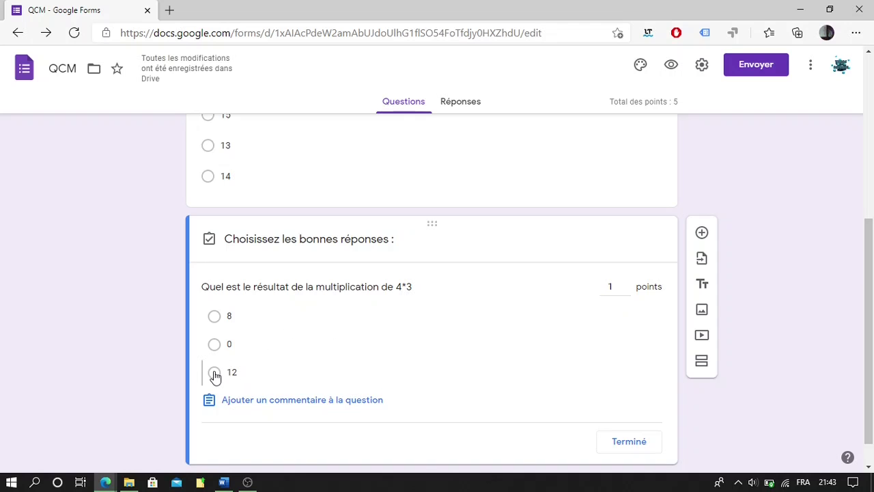
left_click(638, 445)
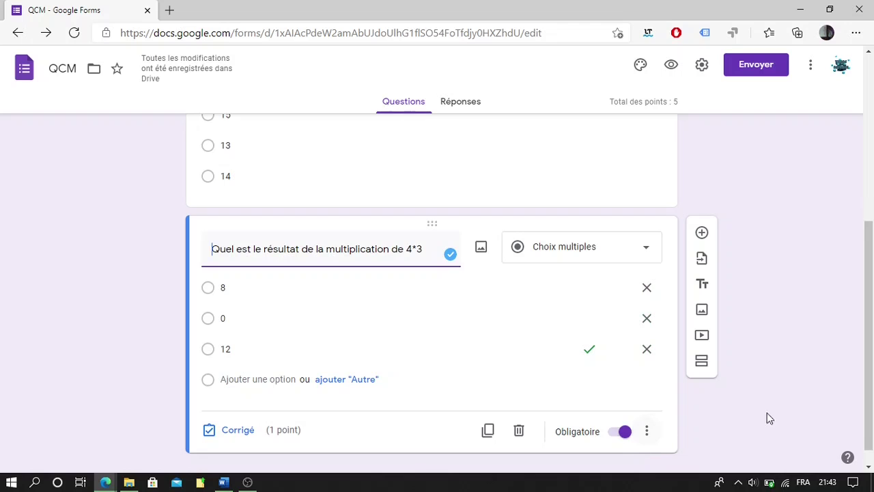
Add a fourth question reading "Quel est le résultat de la multiplication de 5*1", checking the multiplication in the Word document.
left_click(702, 232)
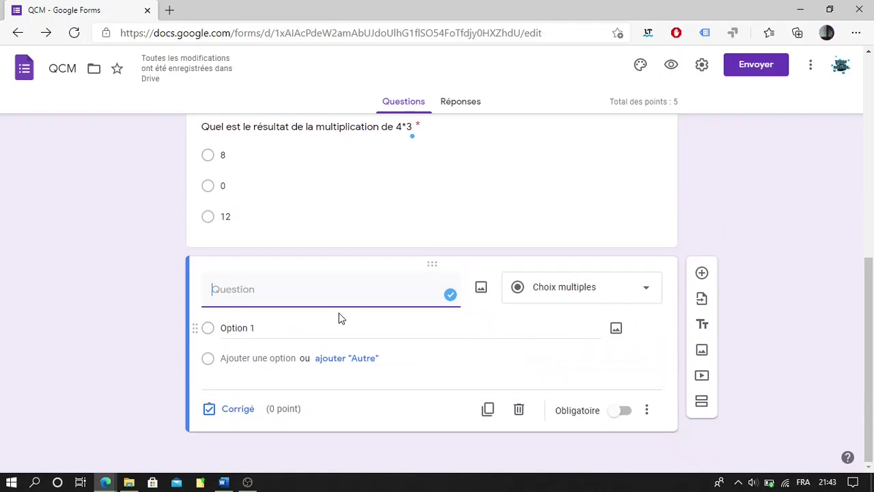
type("Quel est le résultat de la multiplication de")
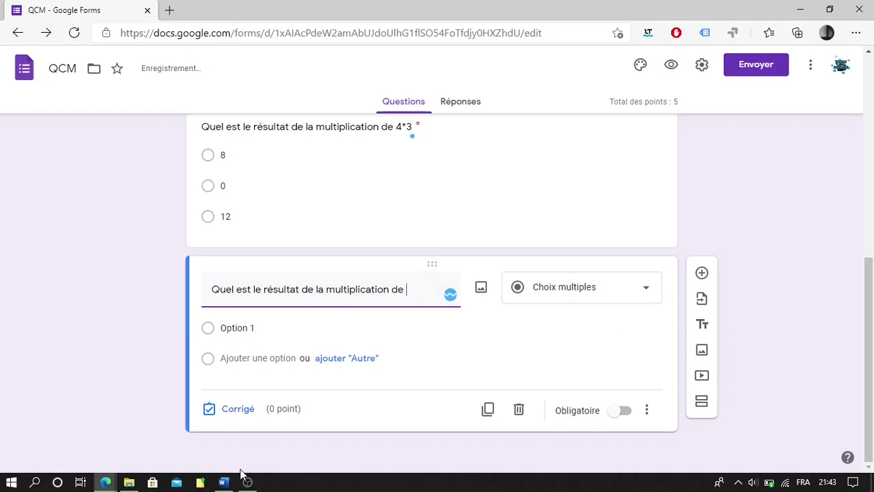
left_click(223, 482)
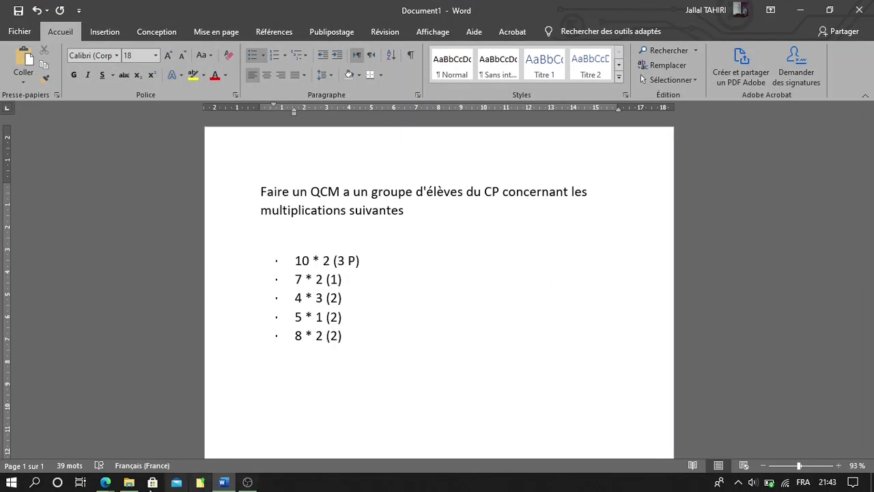
left_click(223, 481)
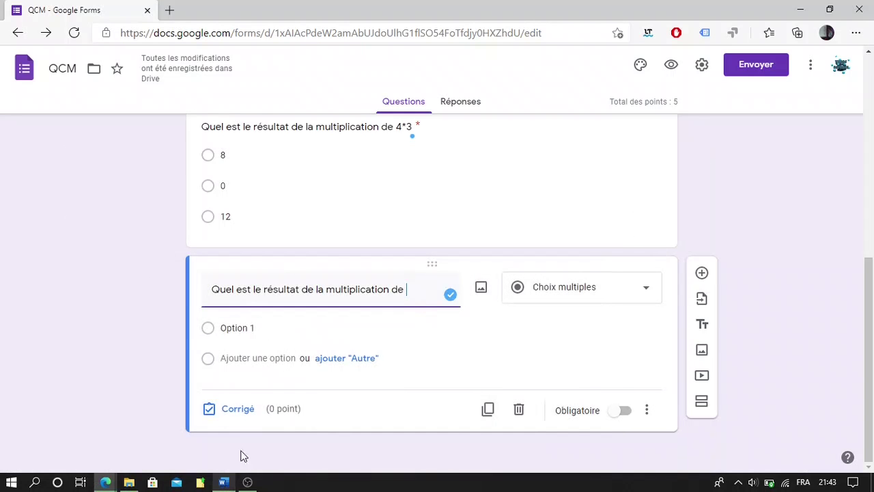
type("5*1")
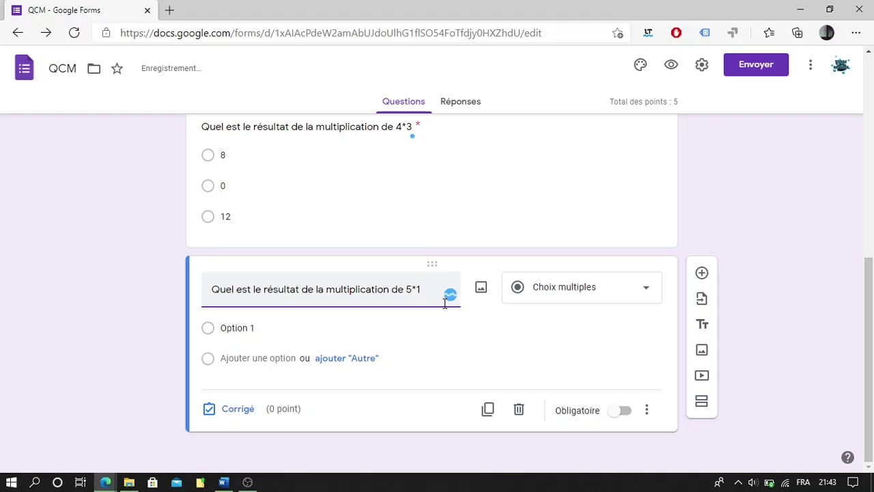
Give the 5*1 question the answer options 0, 5 and 4.
left_click(242, 330)
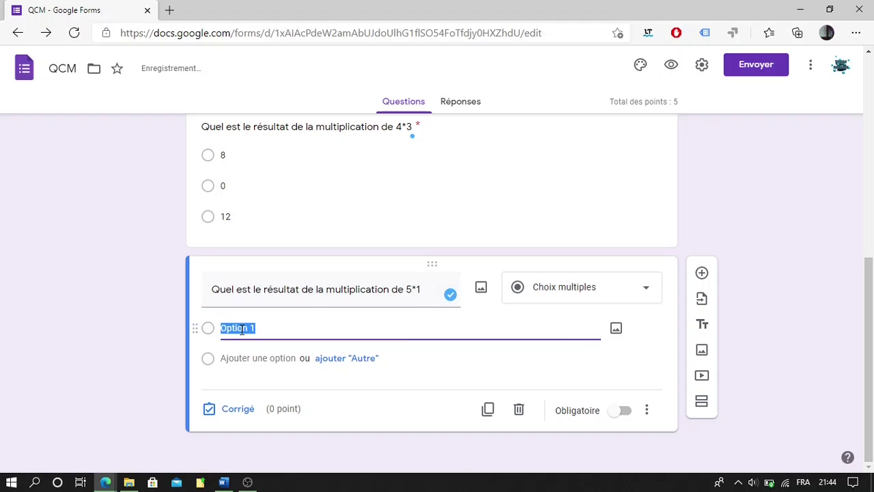
type("0")
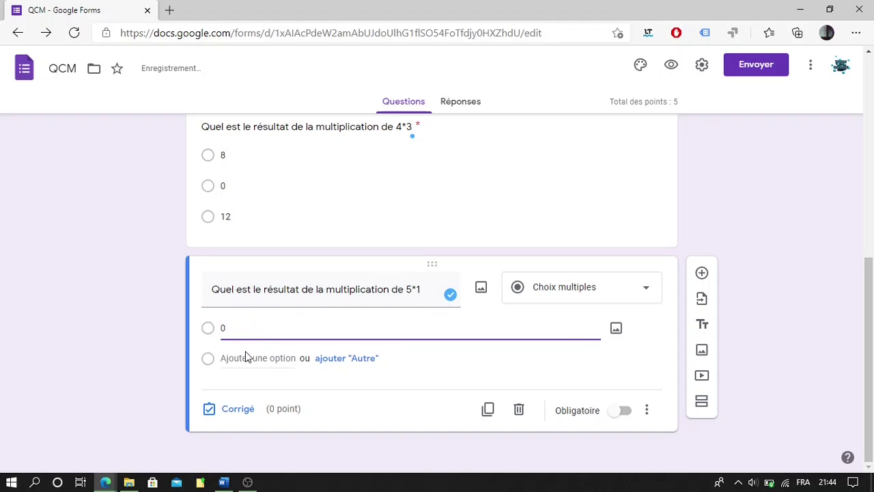
left_click(246, 357)
type("5")
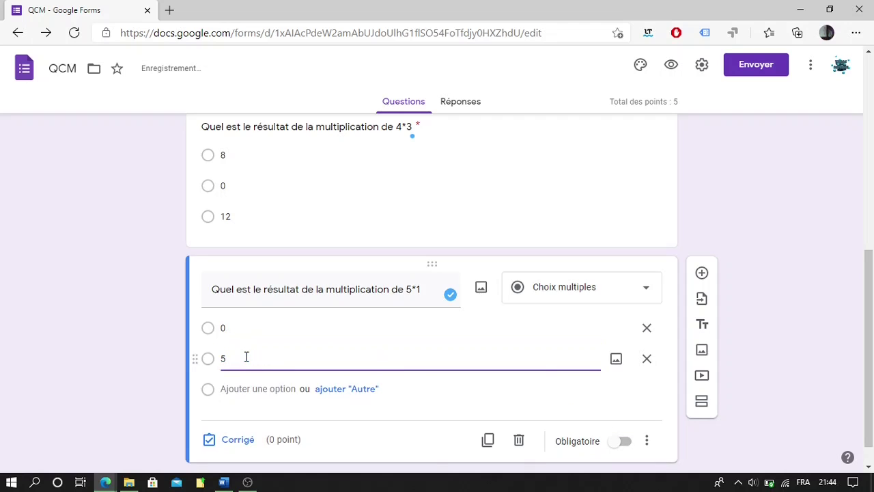
left_click(246, 388)
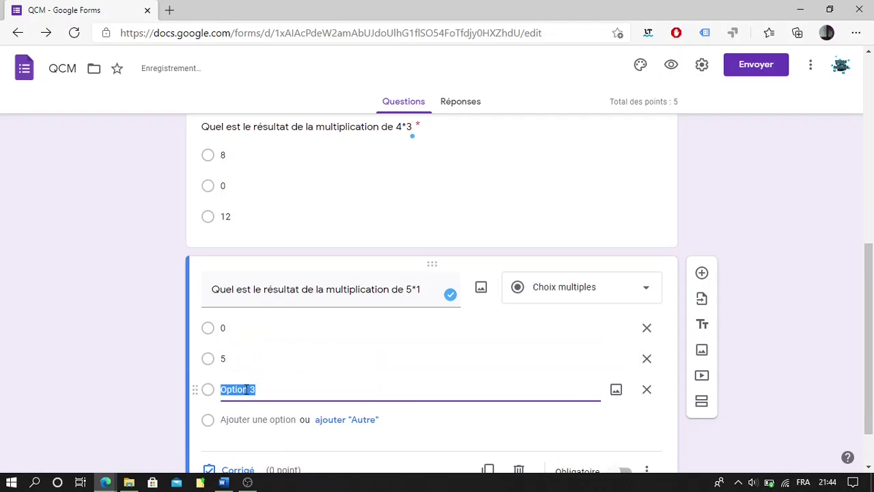
type("4")
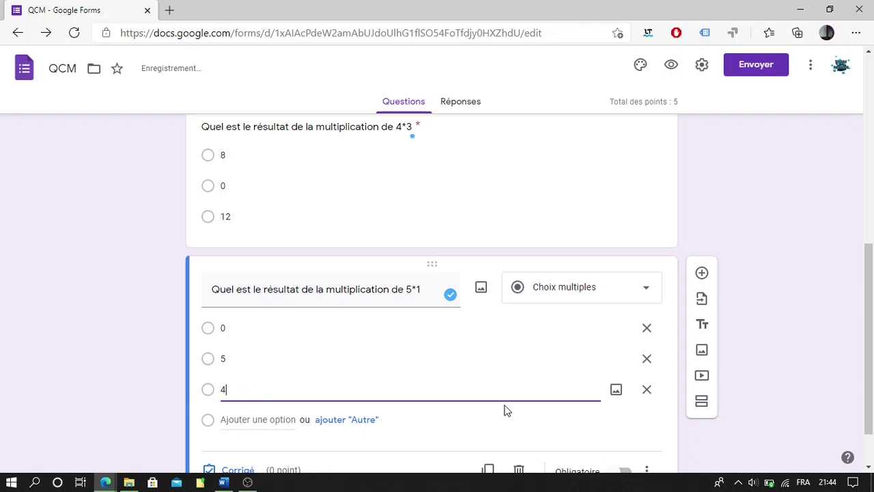
Make the 5*1 question mandatory, and in its answer key mark 5 as correct with 1 point.
scroll(352, 440, "down", 1)
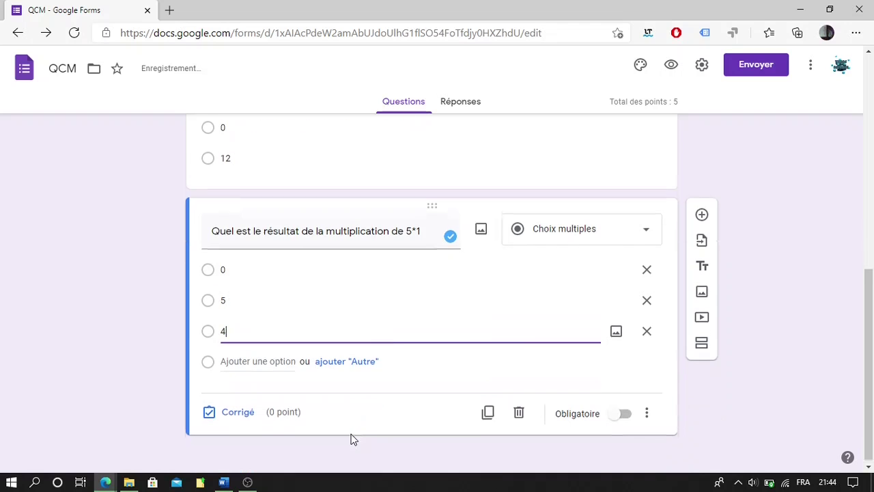
left_click(630, 418)
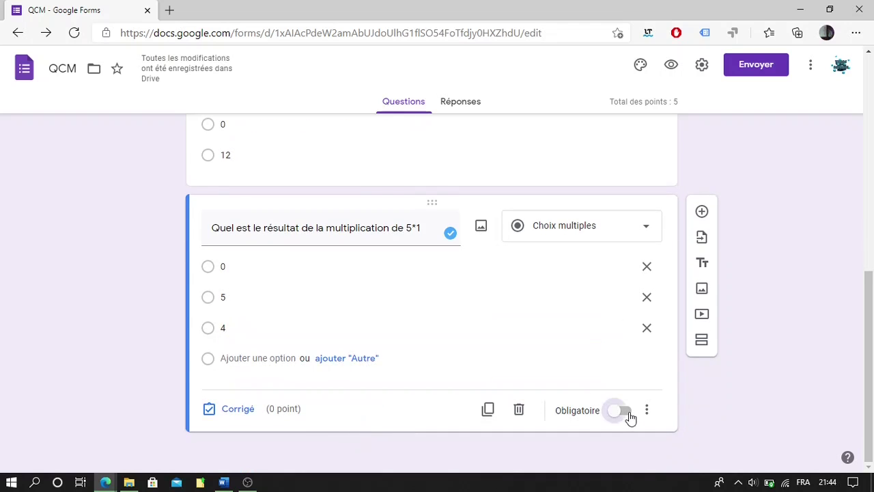
left_click(236, 409)
left_click(216, 324)
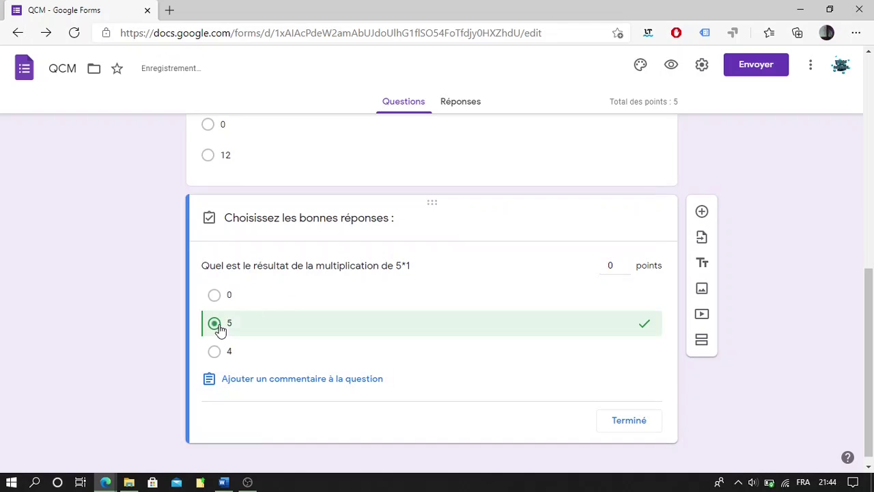
left_click(625, 261)
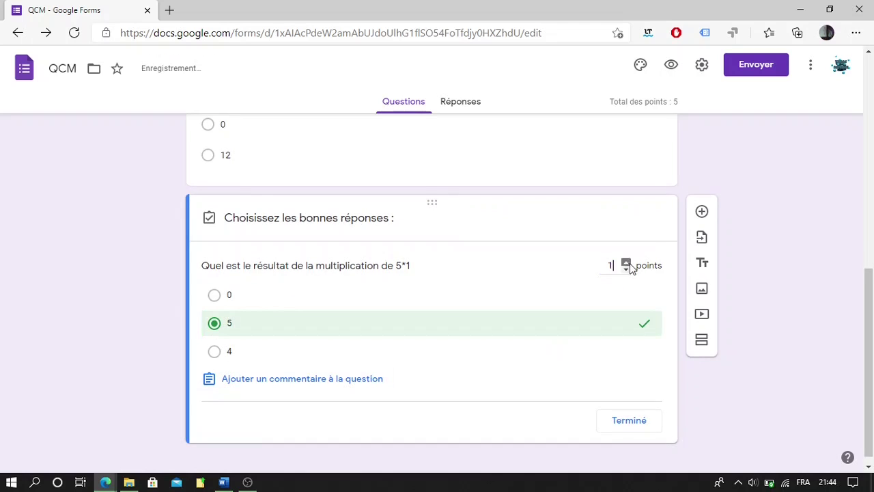
left_click(634, 422)
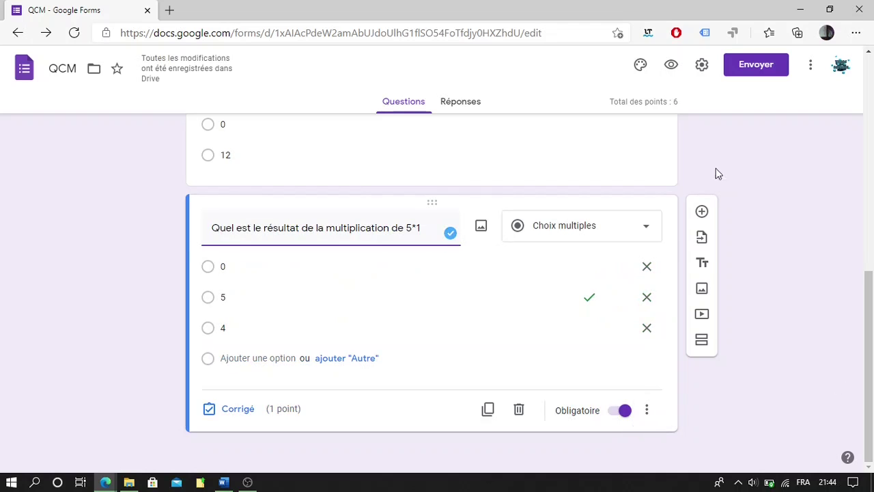
Add a fifth question reading "Quel est le résultat de la multiplication de 8*2", checking the multiplication in the Word document.
left_click(703, 212)
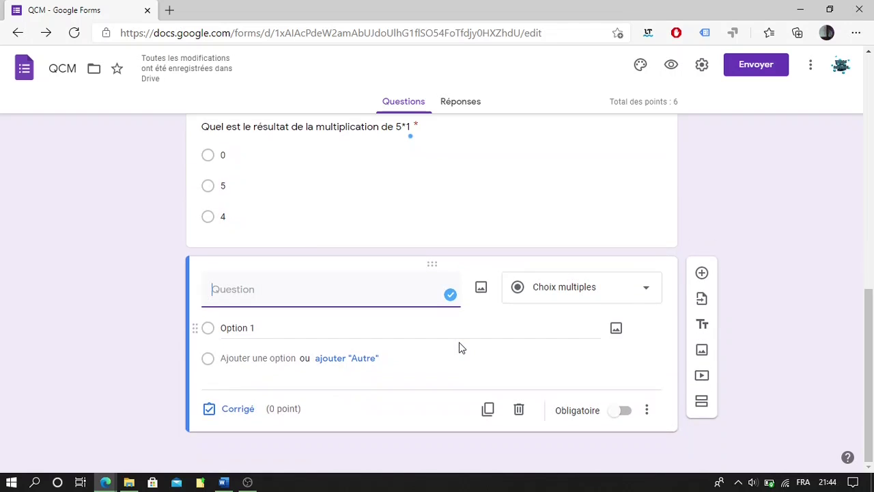
type("Quel est le résultat de la multiplication de")
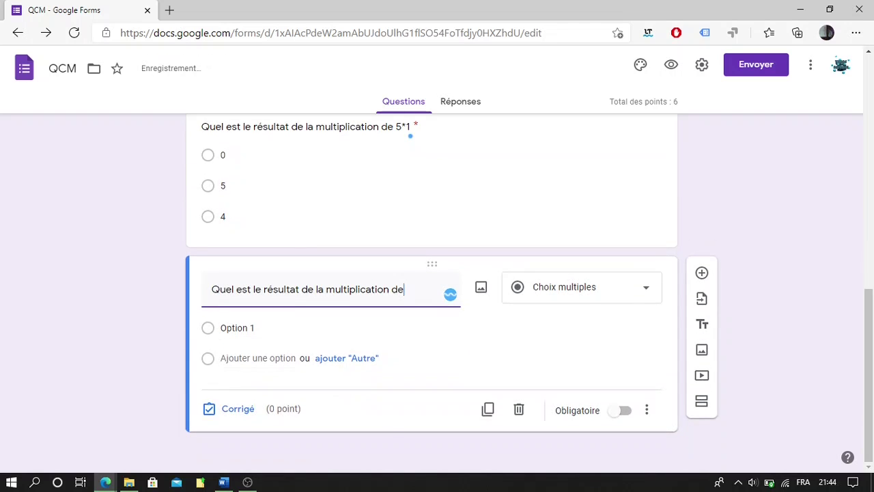
left_click(223, 483)
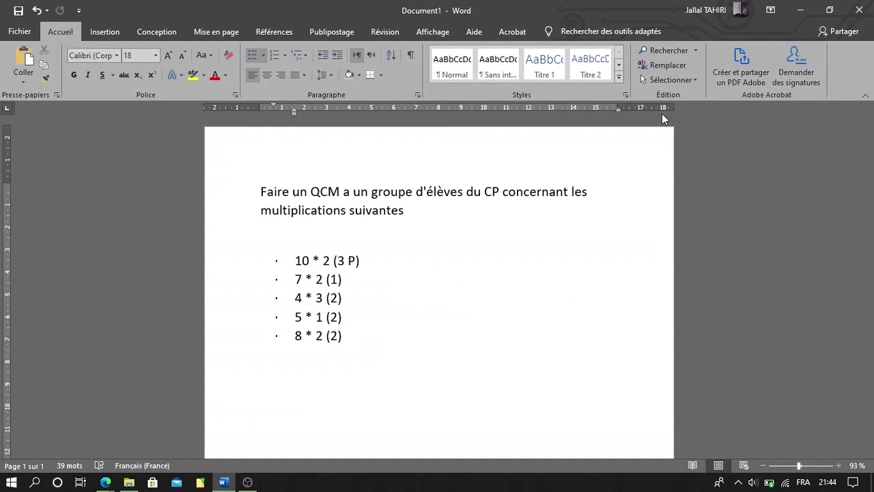
left_click(802, 10)
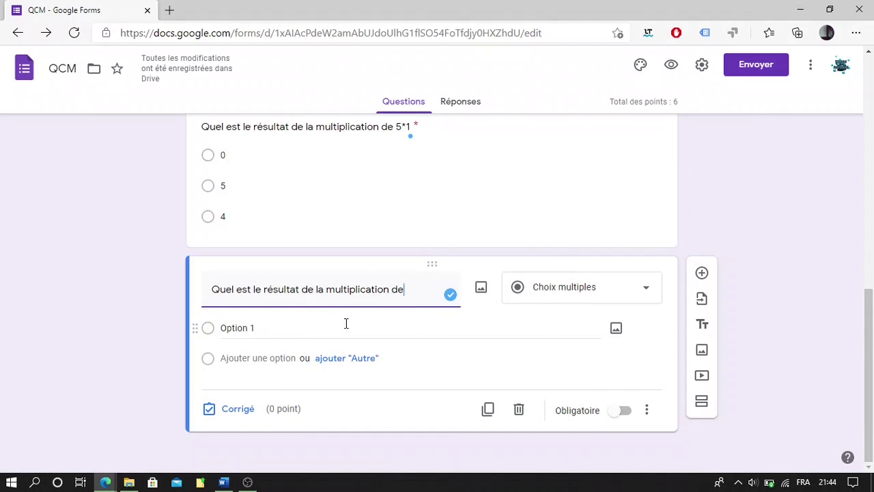
left_click(280, 328)
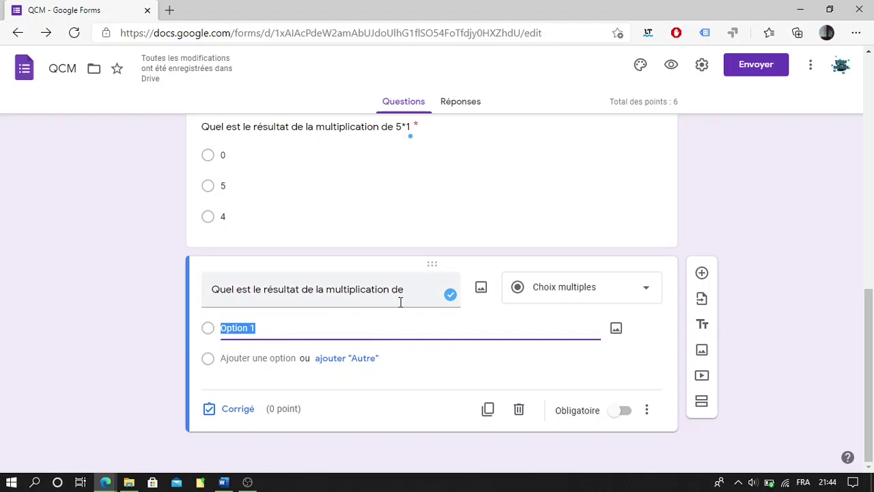
left_click(423, 290)
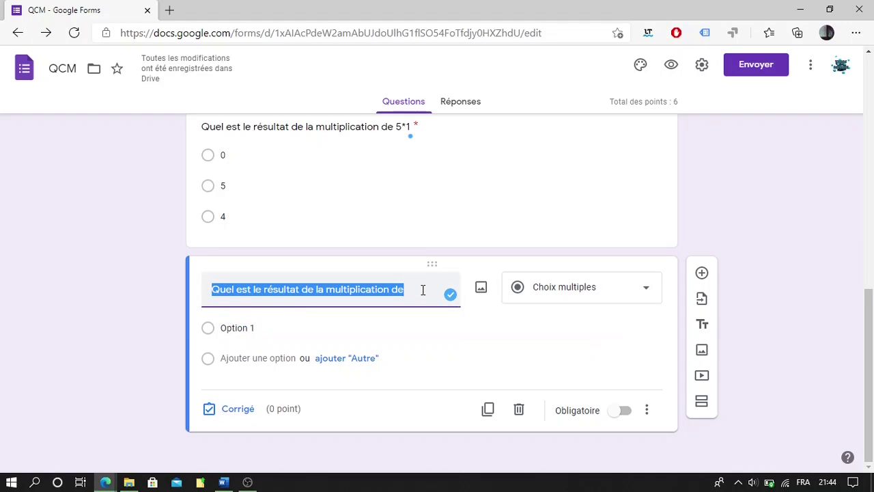
left_click(423, 289)
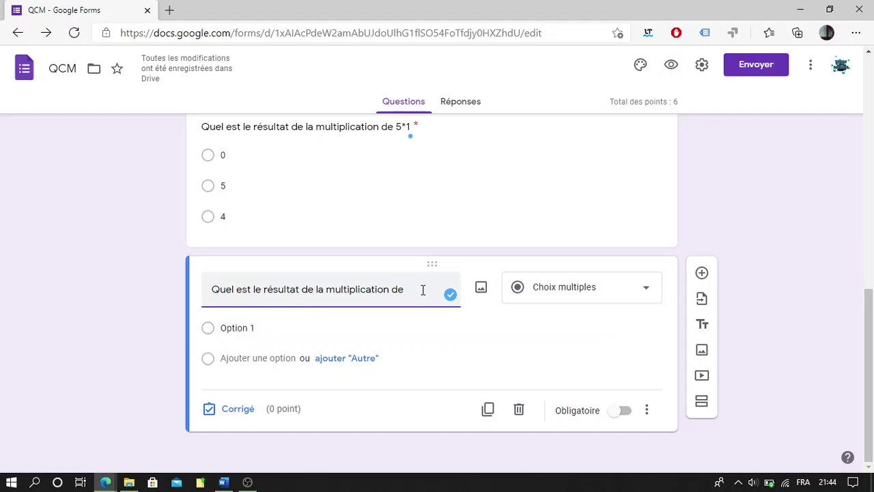
type("8")
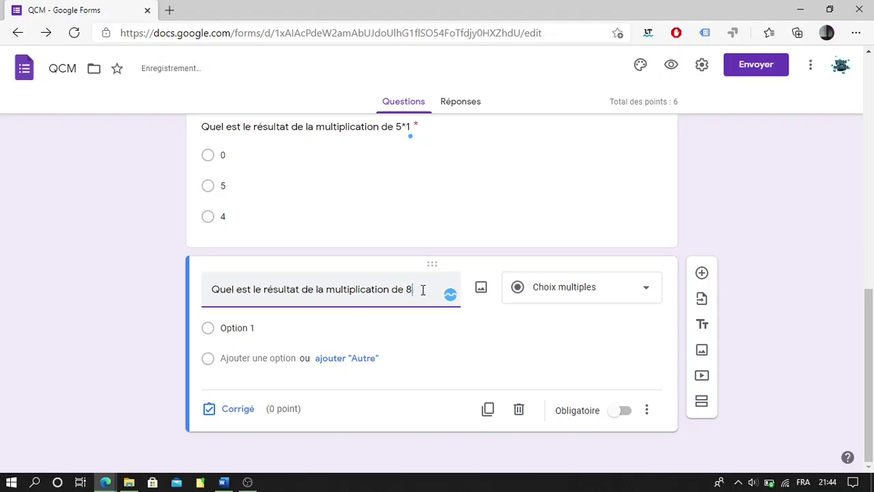
type("*2")
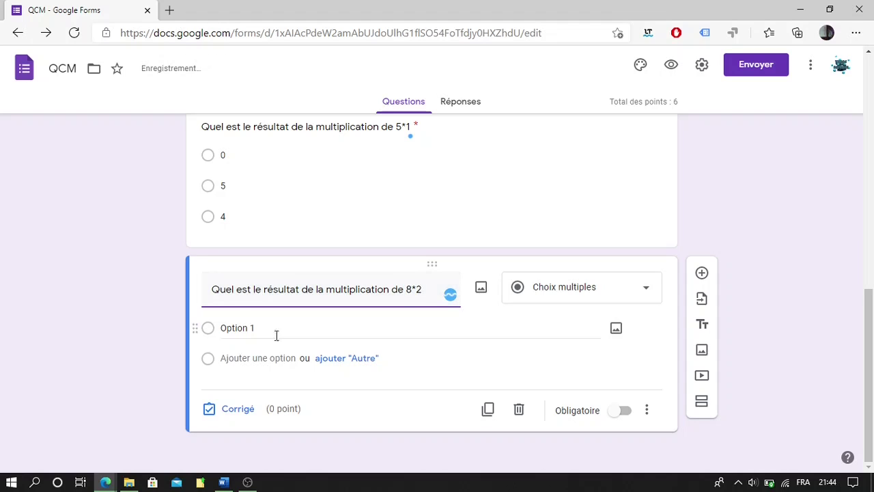
Give the 8*2 question the answer options 16, 17 and 20.
left_click(239, 322)
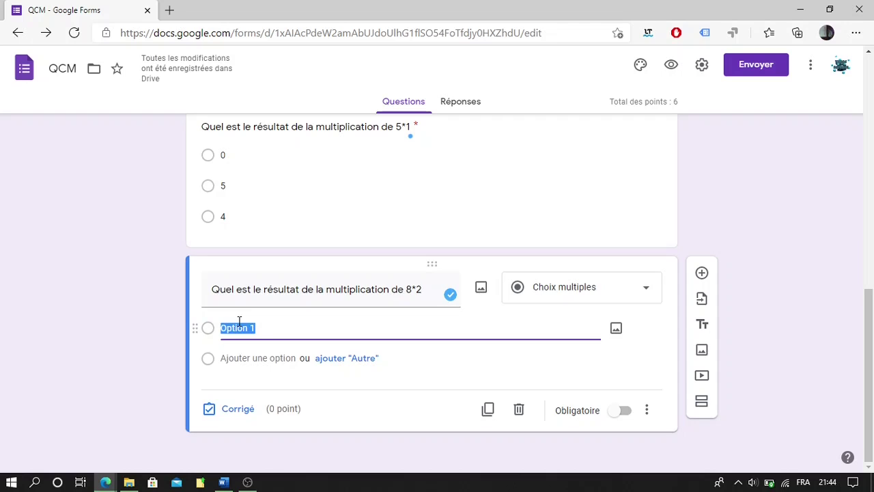
type("16")
left_click(244, 357)
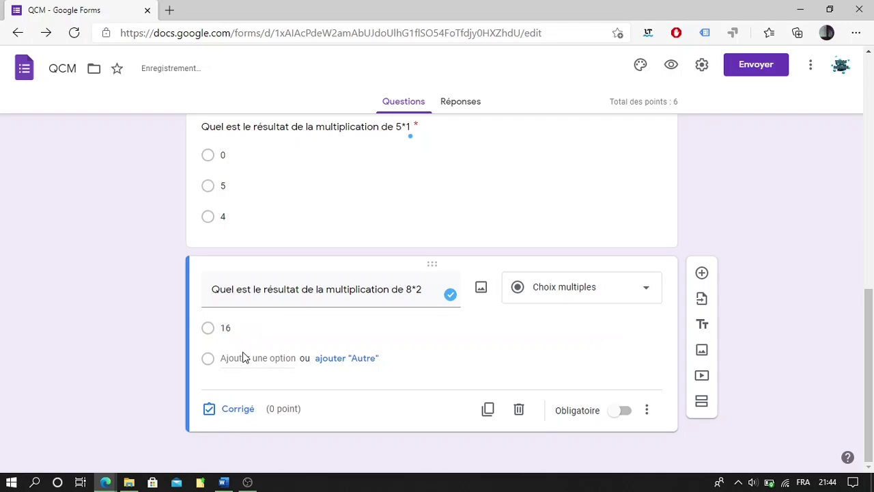
type("17")
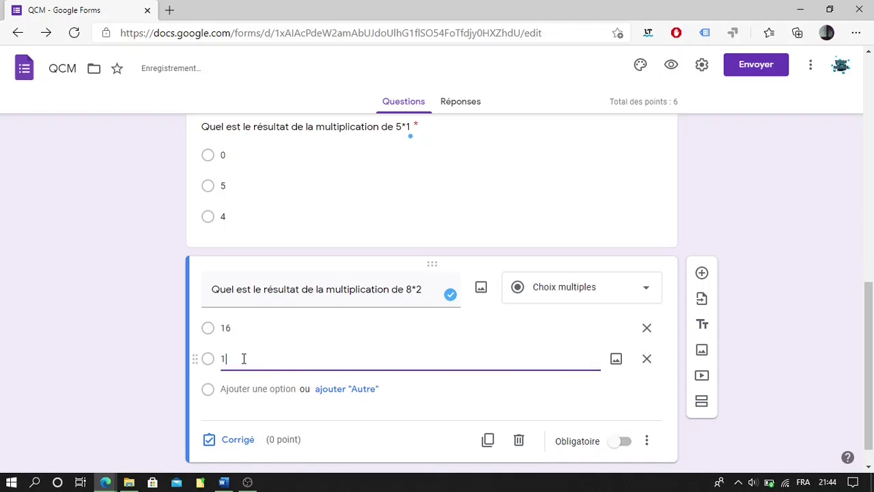
left_click(252, 389)
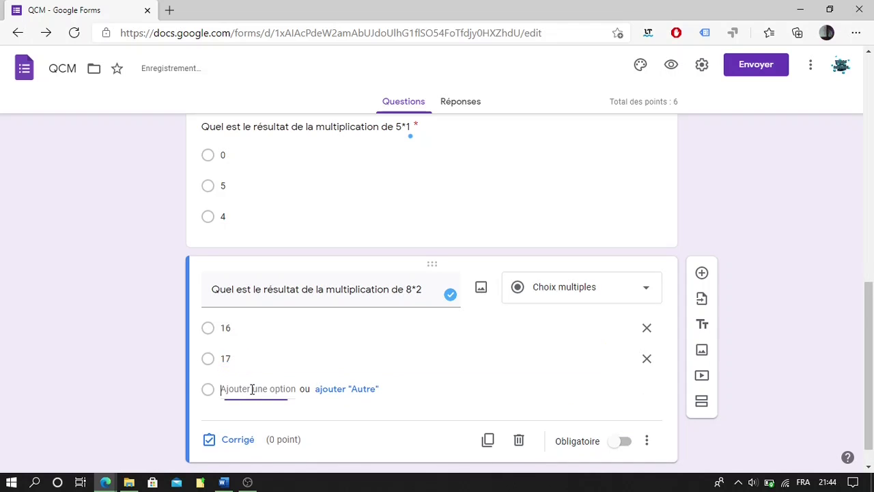
type("20")
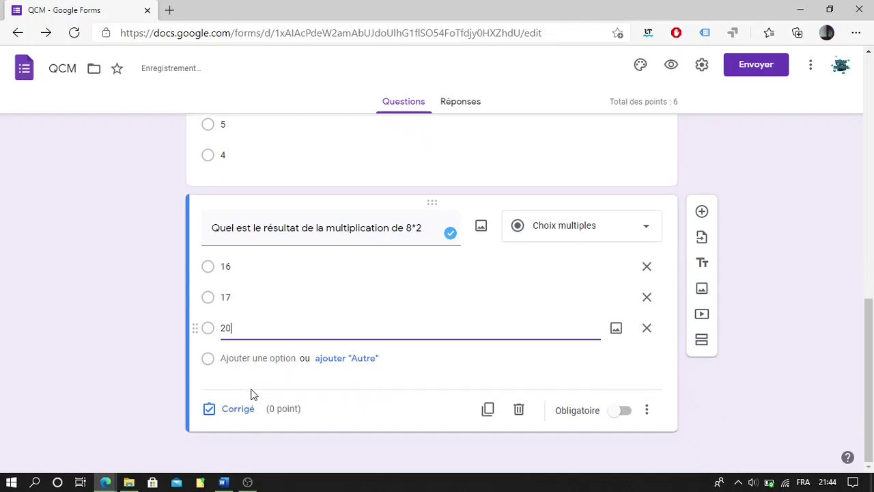
Mark 16 as the correct answer of the 8*2 question, assign it 2 points, and make the question mandatory.
left_click(230, 418)
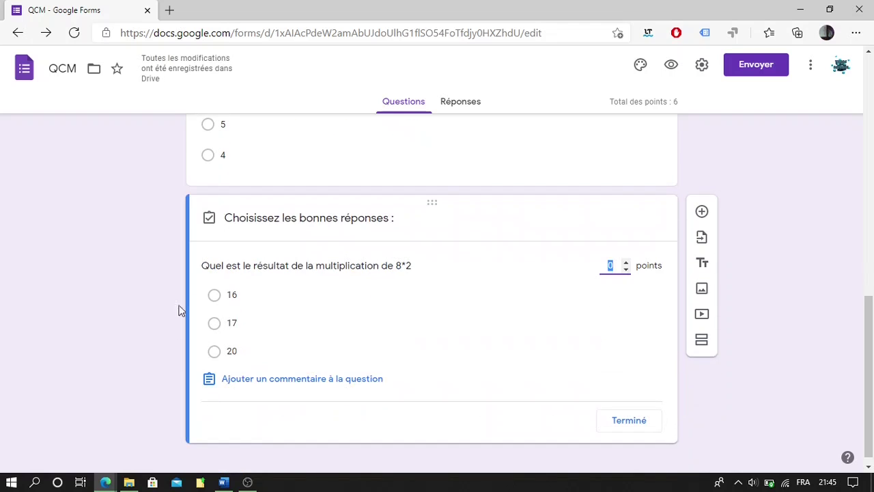
left_click(214, 295)
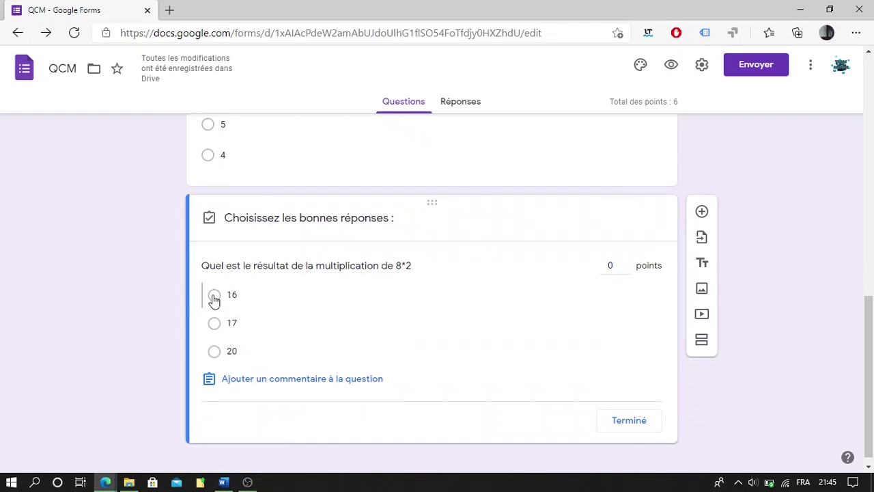
left_click(642, 421)
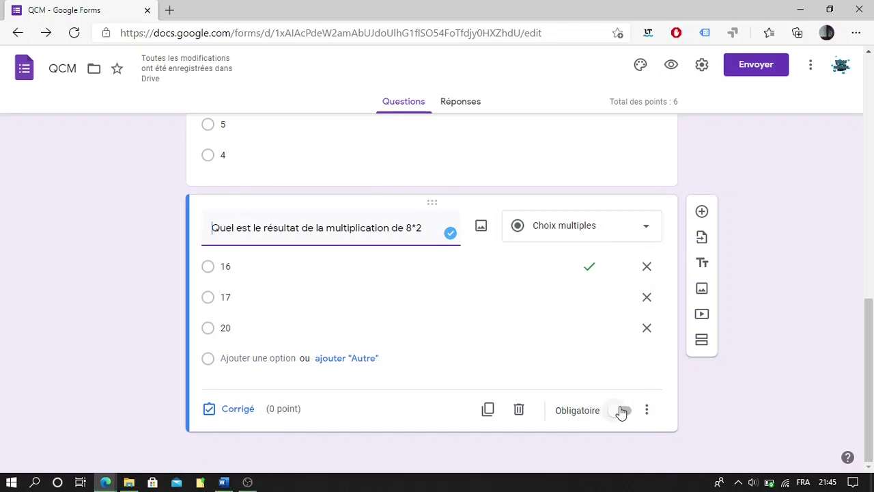
left_click(623, 411)
scroll(823, 374, "up", 1)
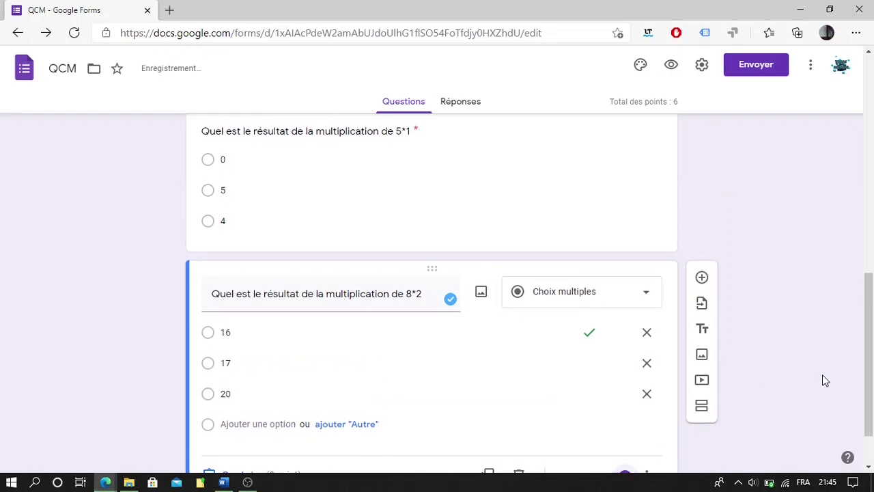
scroll(538, 417, "down", 1)
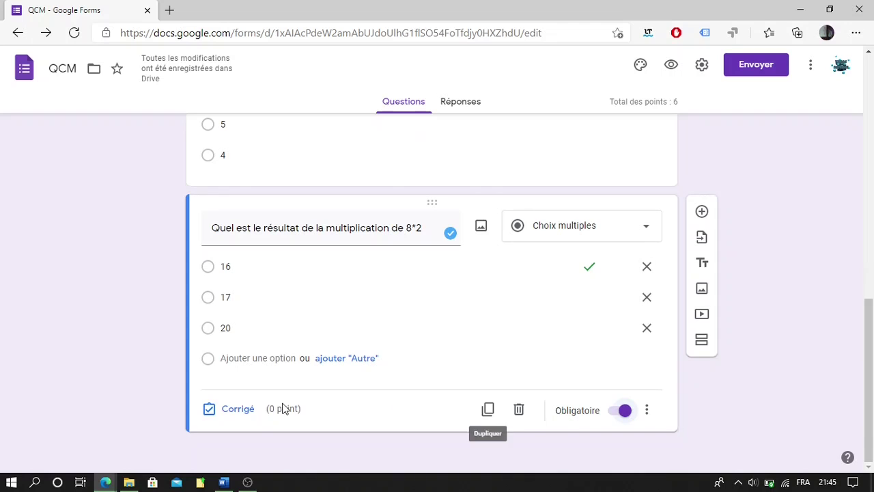
left_click(237, 410)
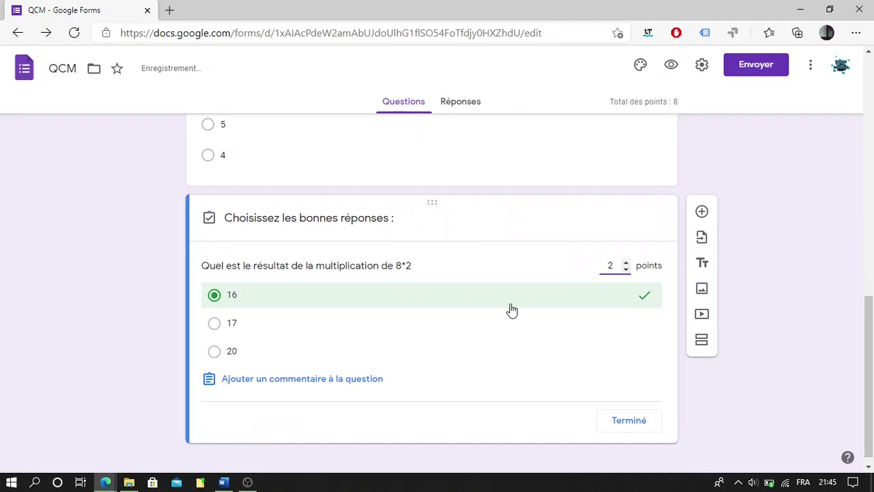
left_click(630, 422)
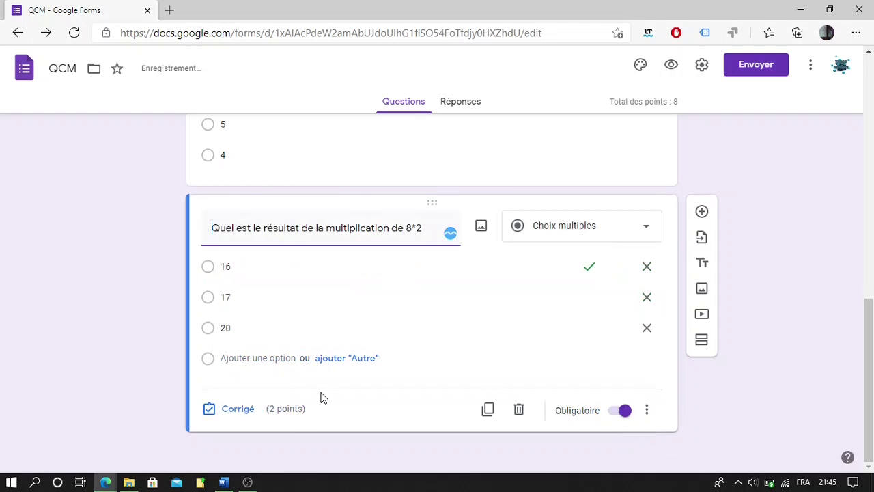
Review the finished questions in the editor, and open the form preview to examine each question's options and points.
scroll(322, 398, "up", 3)
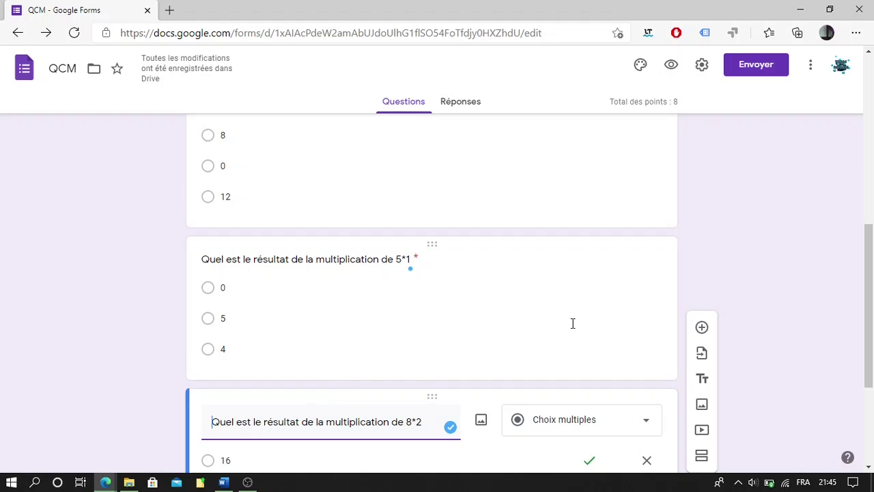
scroll(572, 324, "down", 3)
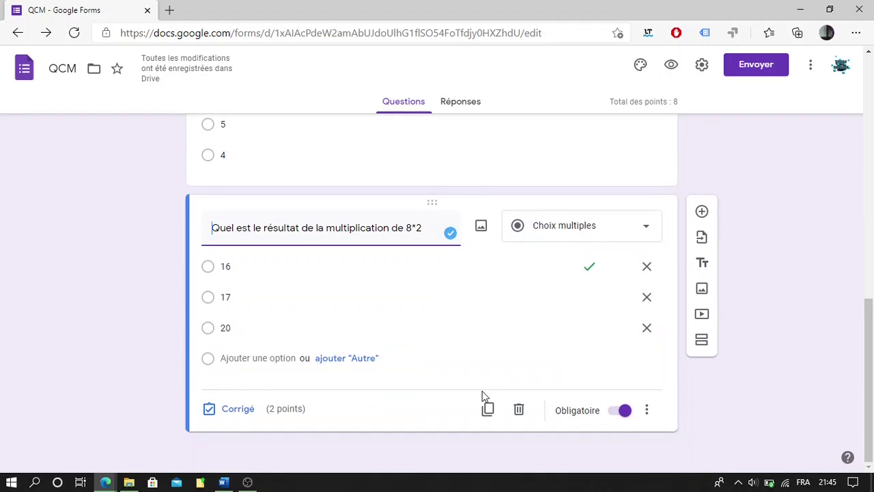
scroll(484, 392, "up", 6)
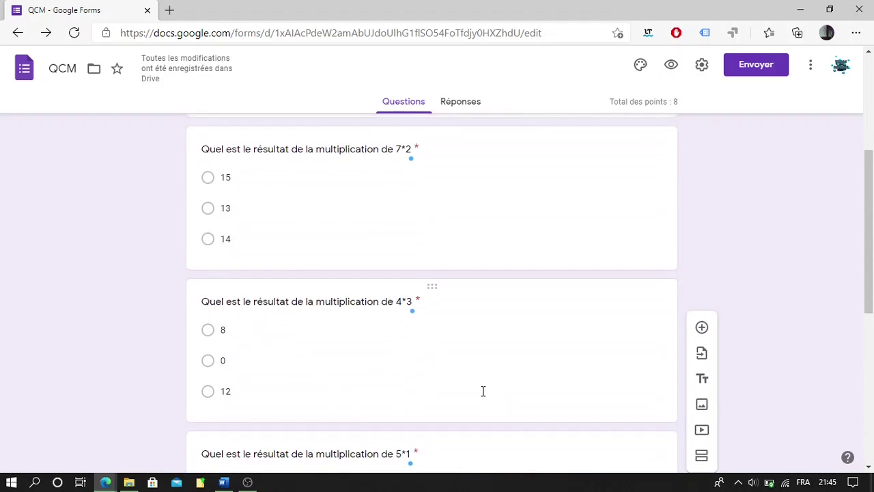
scroll(483, 391, "up", 4)
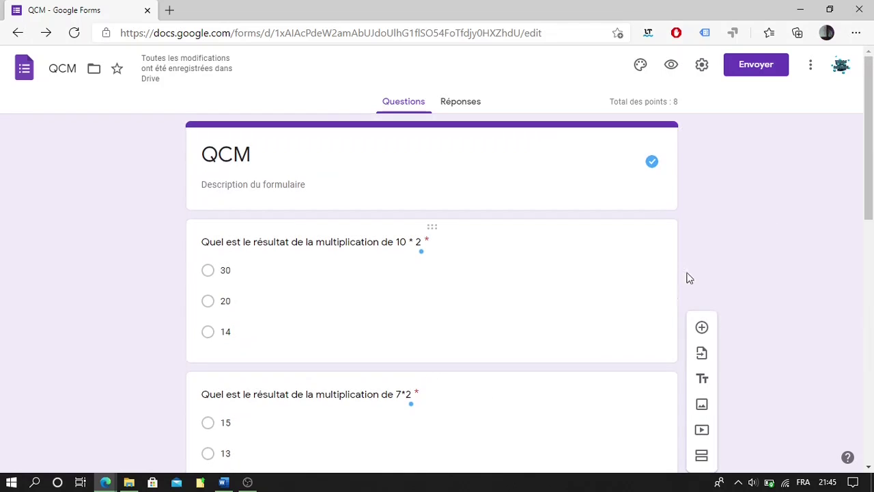
left_click(672, 65)
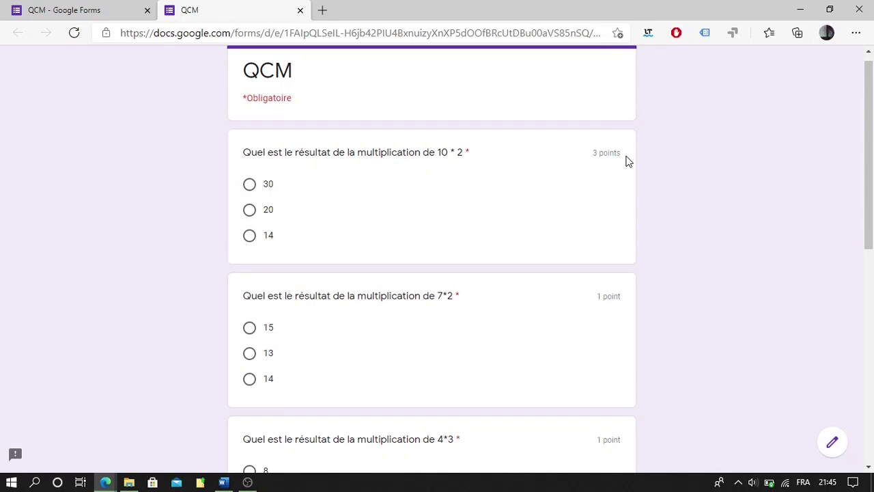
scroll(611, 310, "down", 5)
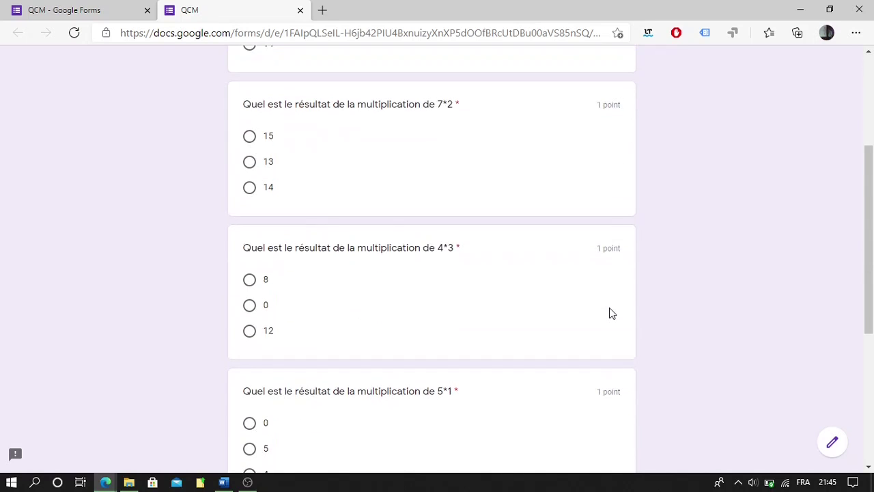
scroll(612, 312, "up", 3)
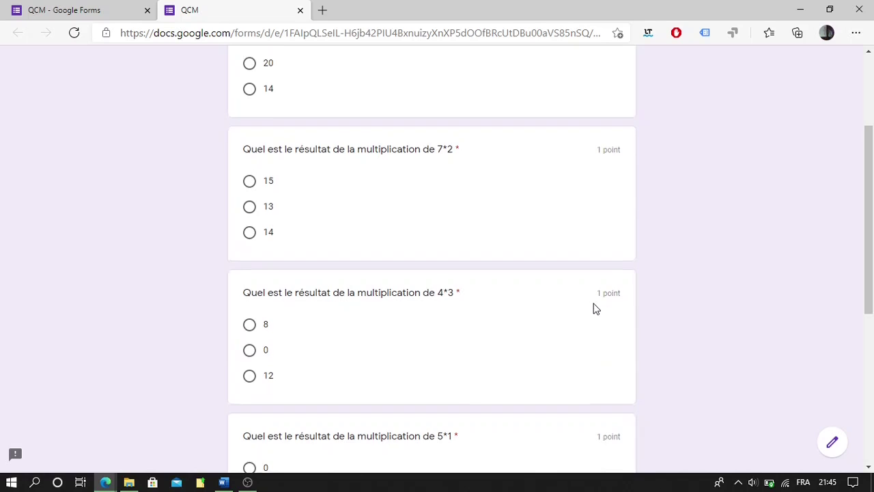
scroll(595, 307, "up", 3)
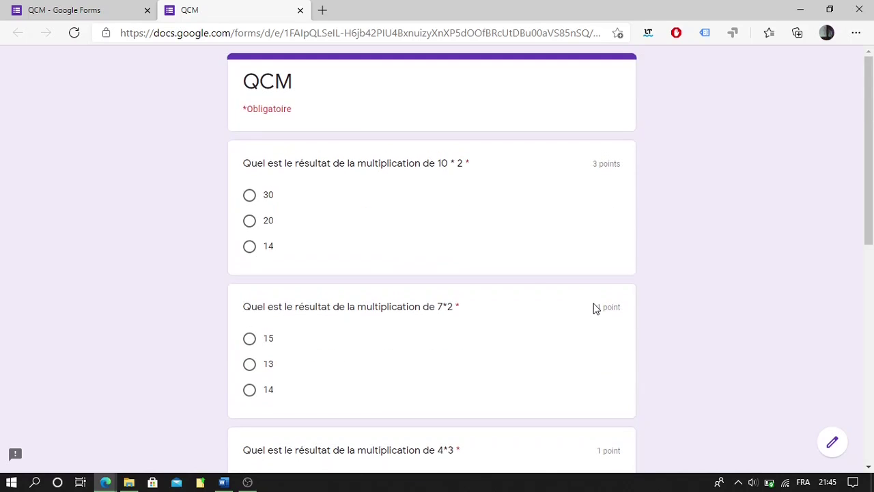
Answer 30 for 10*2, 13 for 7*2, 5 for 5*1 and 17 for 8*2, and try to submit the quiz without answering 4*3.
left_click(249, 195)
scroll(253, 200, "down", 2)
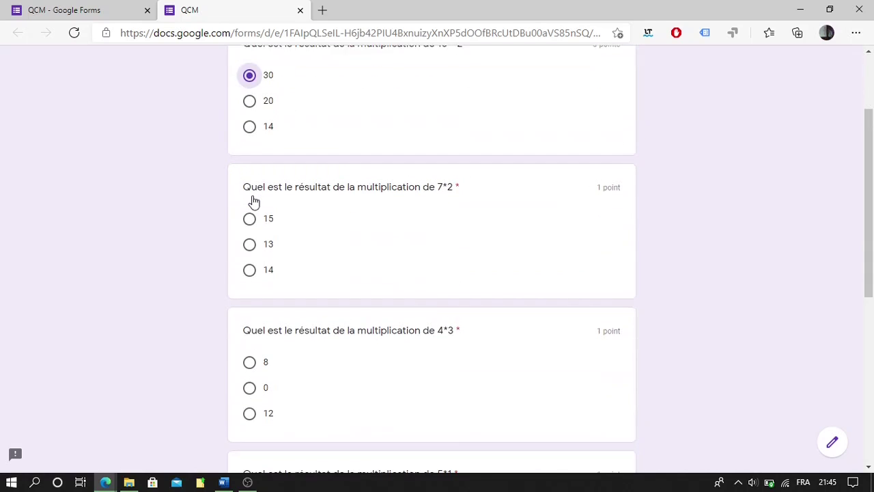
left_click(253, 248)
scroll(252, 248, "down", 3)
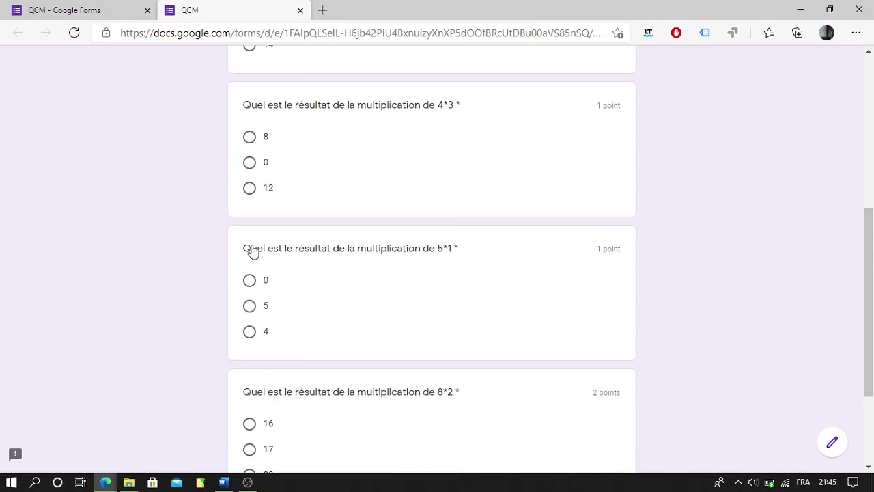
left_click(251, 307)
scroll(253, 309, "down", 2)
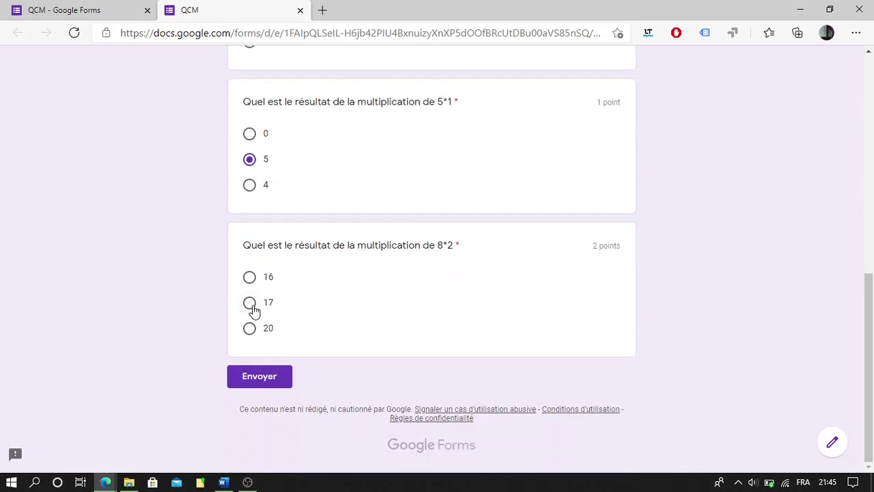
left_click(251, 305)
left_click(280, 377)
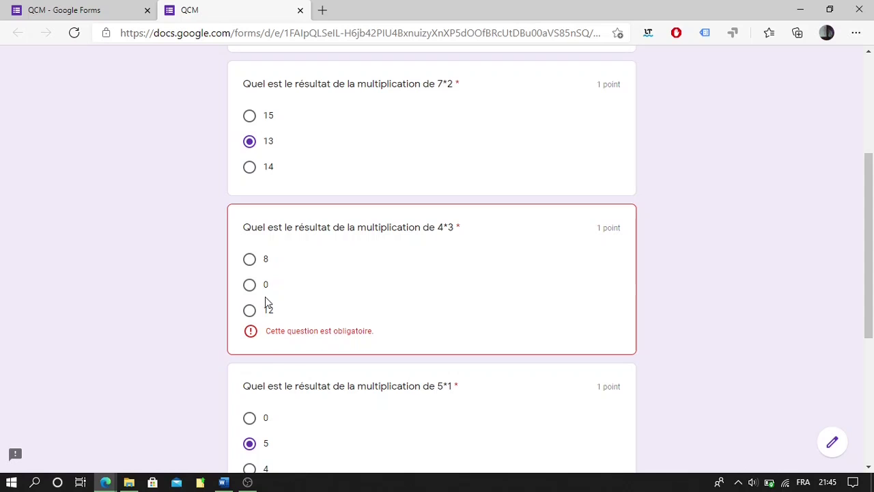
Answer the mandatory 4*3 question with 0 and submit the quiz response.
left_click(250, 285)
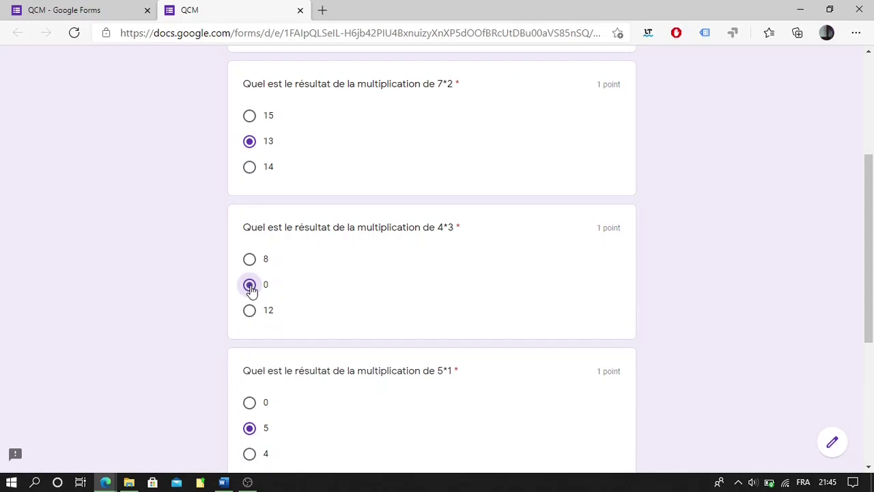
scroll(190, 335, "down", 4)
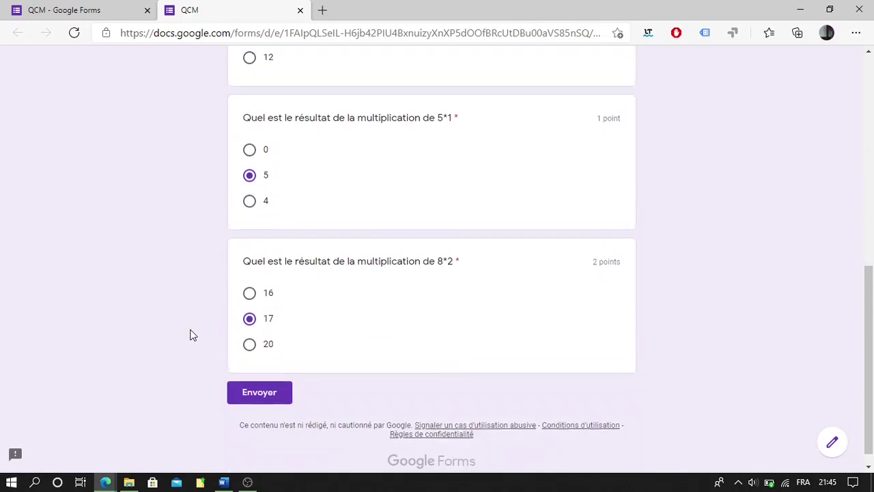
left_click(266, 386)
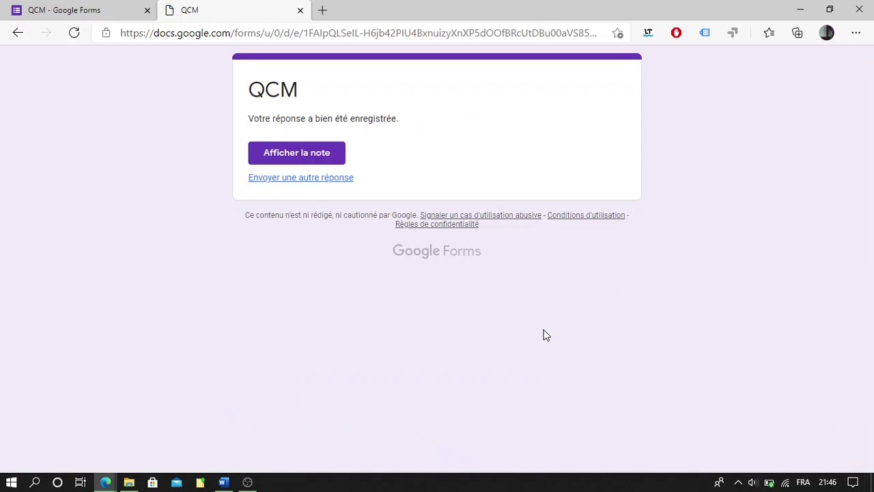
Open the score of the submitted response and examine the total, each question's points and the correct answers.
left_click(304, 154)
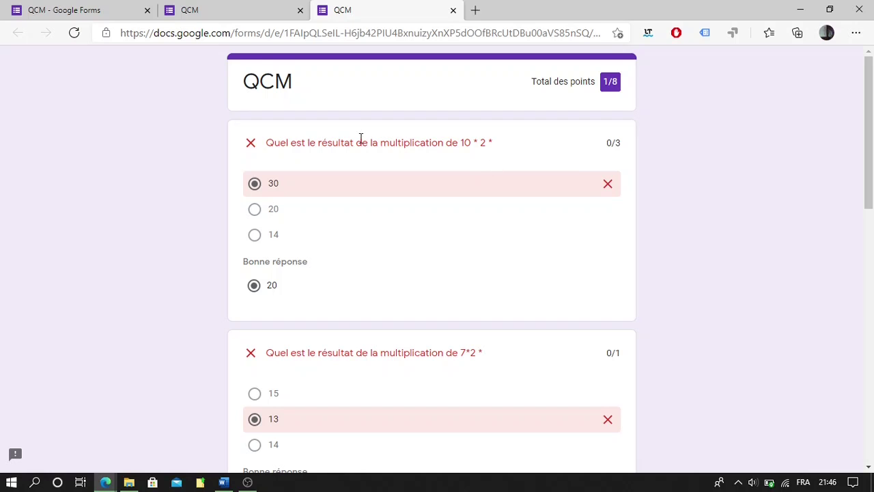
scroll(445, 157, "down", 5)
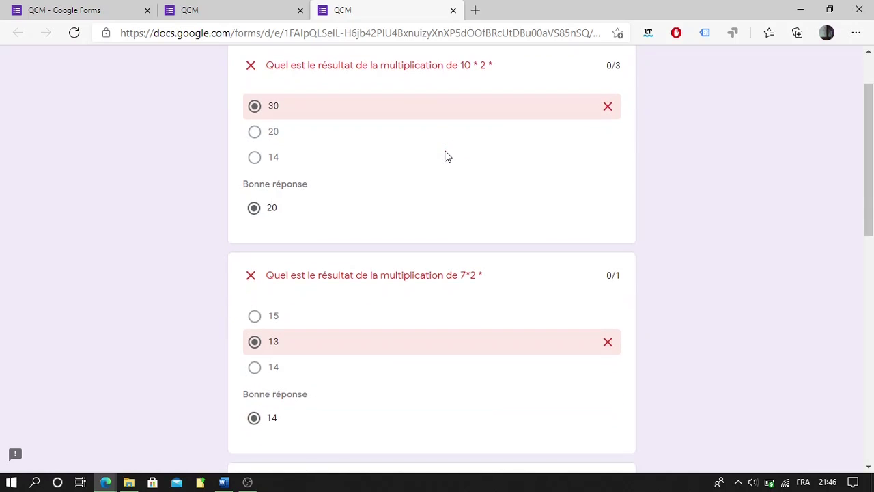
scroll(456, 156, "down", 3)
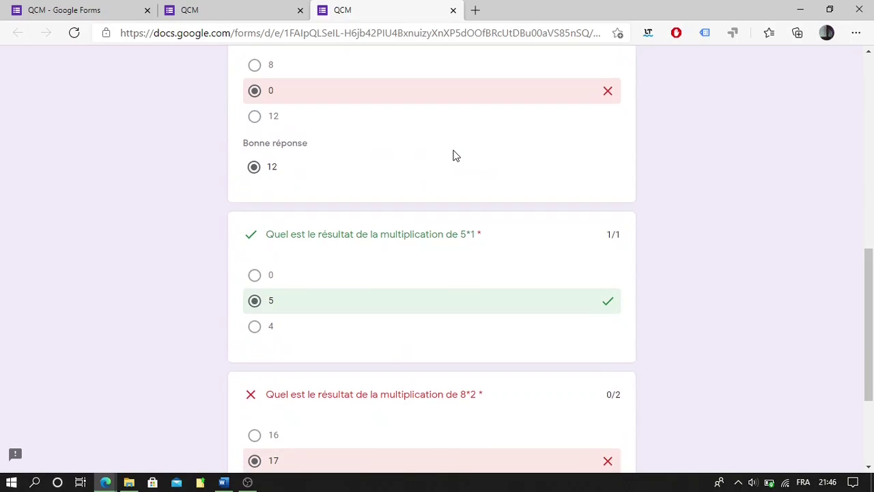
scroll(610, 248, "down", 3)
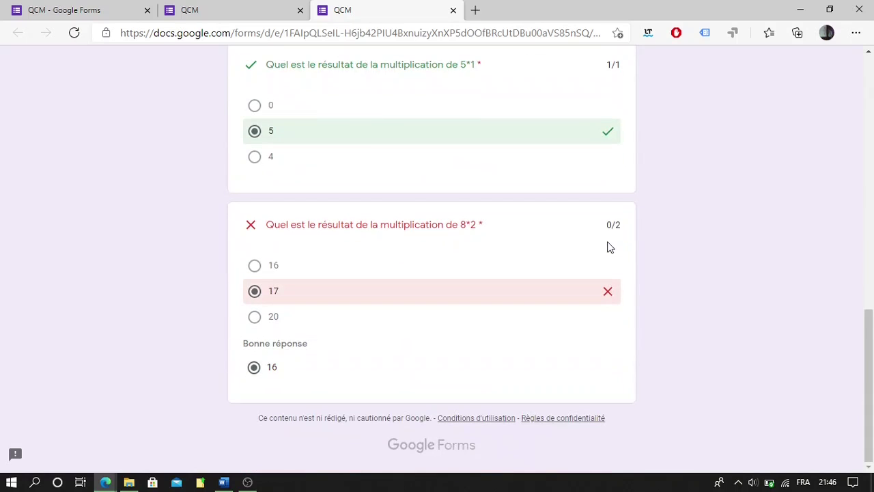
scroll(610, 247, "up", 10)
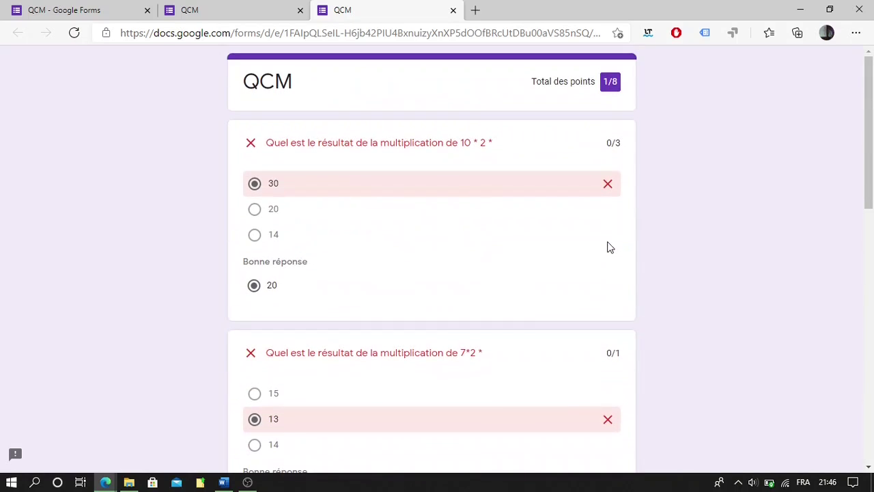